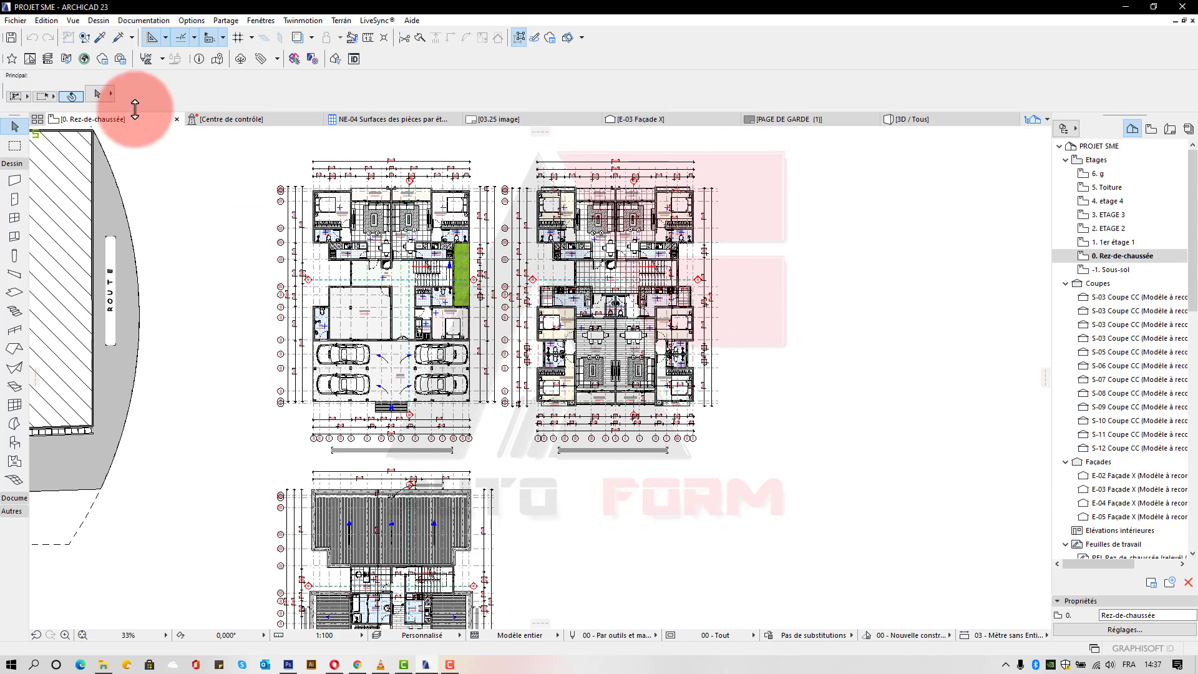
# Start saving the ground-floor plan as a new file and browse to disque dur (D:) as the destination
pyautogui.click(15, 21)
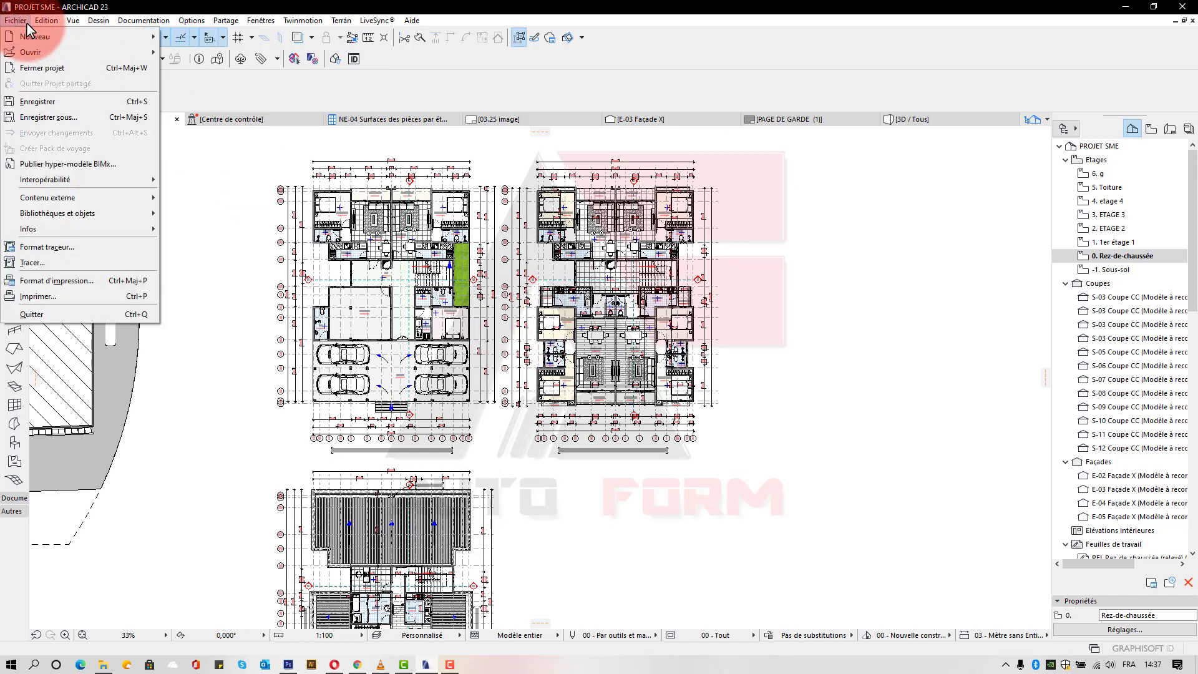
pyautogui.click(39, 118)
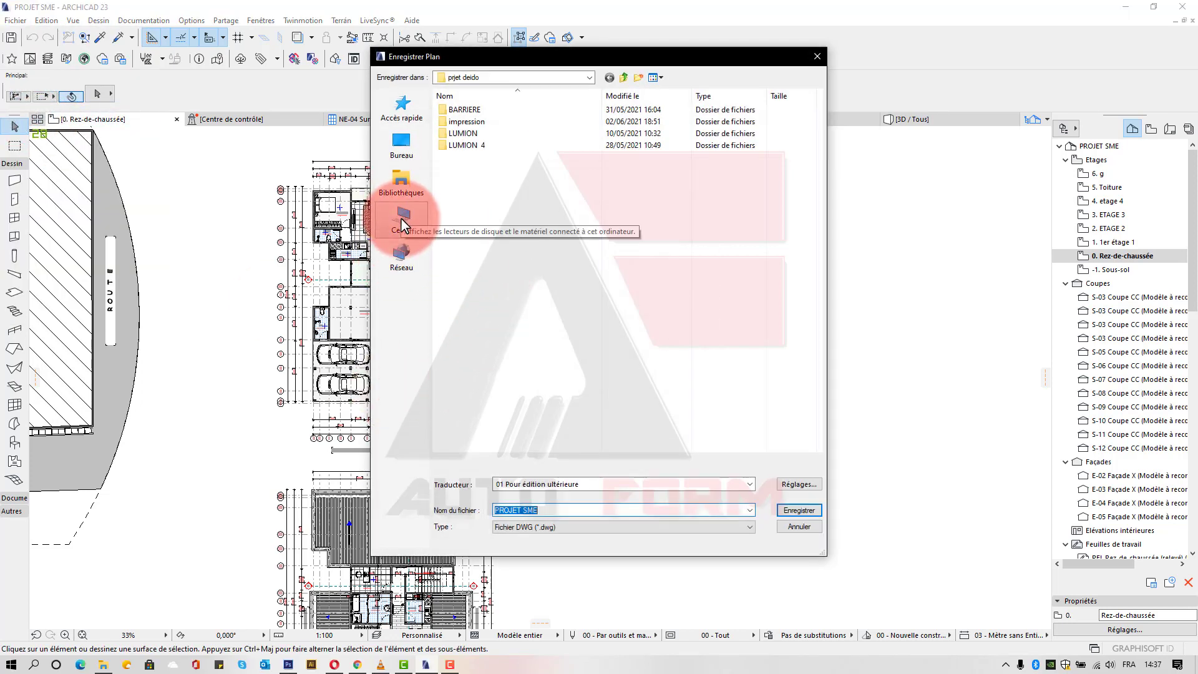
pyautogui.moveTo(369, 48); pyautogui.dragTo(288, 33)
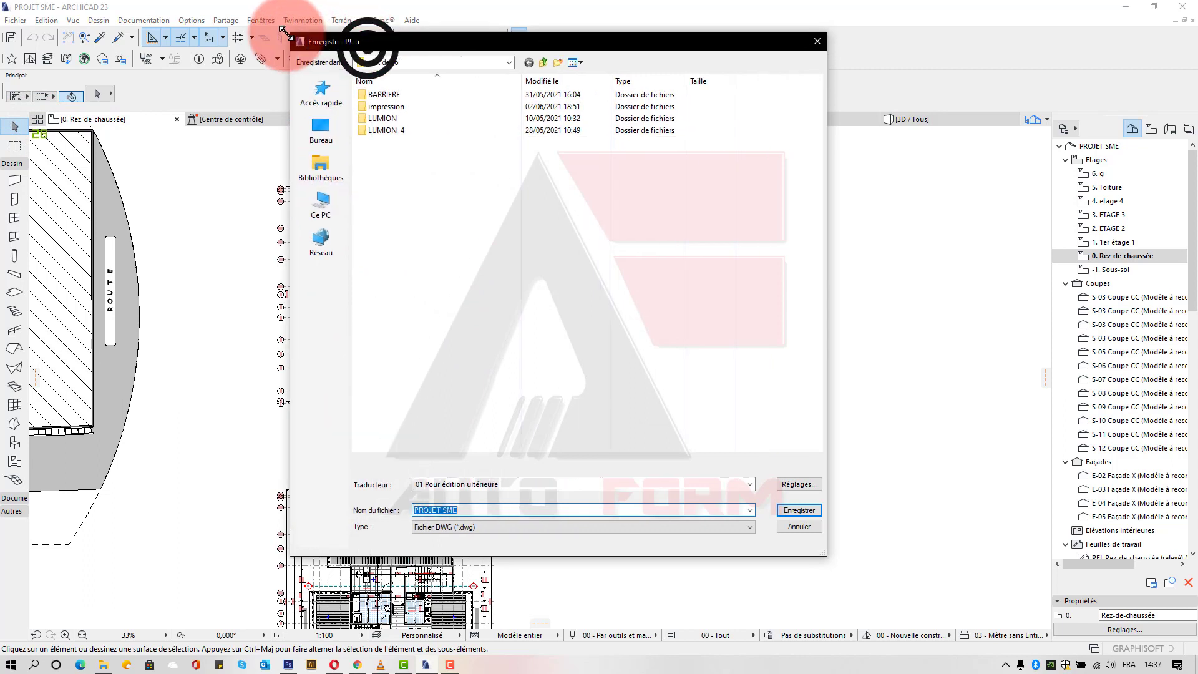
pyautogui.click(317, 215)
pyautogui.click(692, 223)
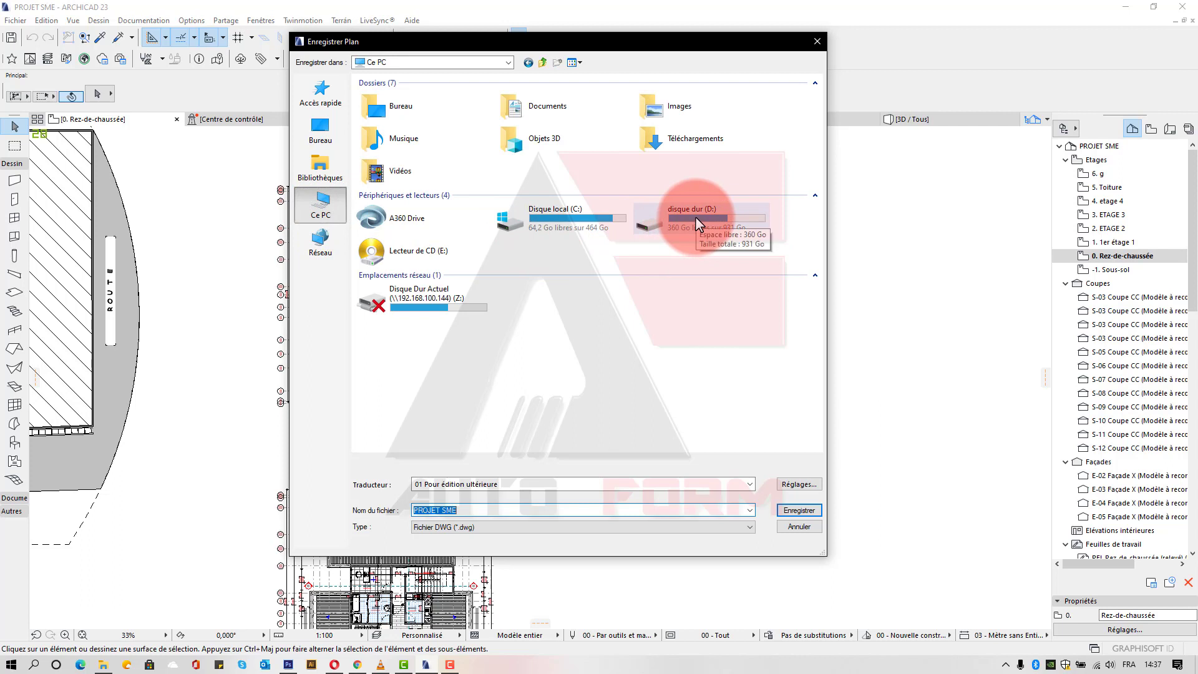
pyautogui.doubleClick(695, 216)
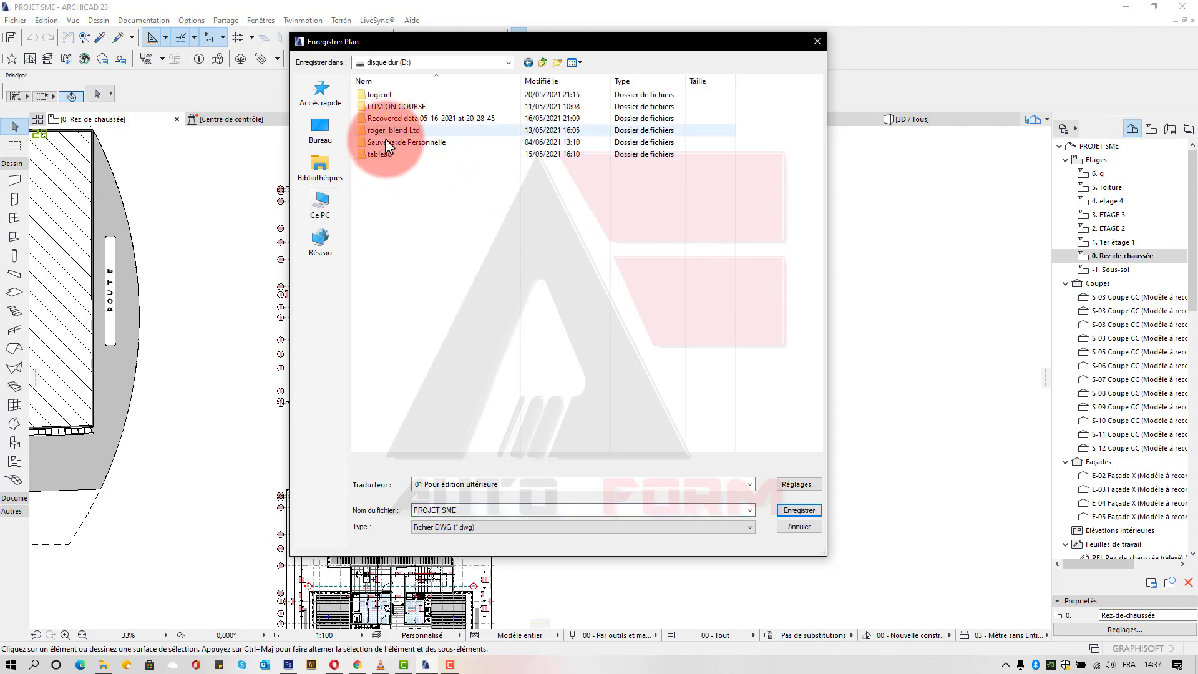
# Create a folder named "auto form" on the D: drive and open it as the save location
pyautogui.click(554, 63)
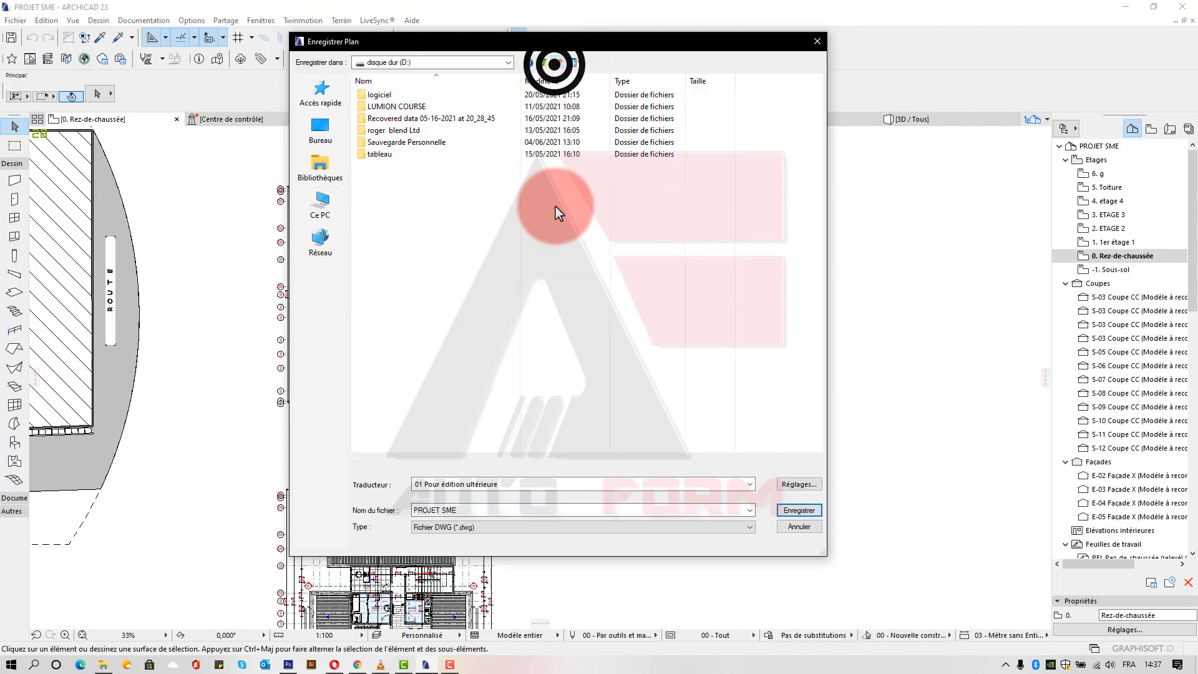
pyautogui.write('auto form')
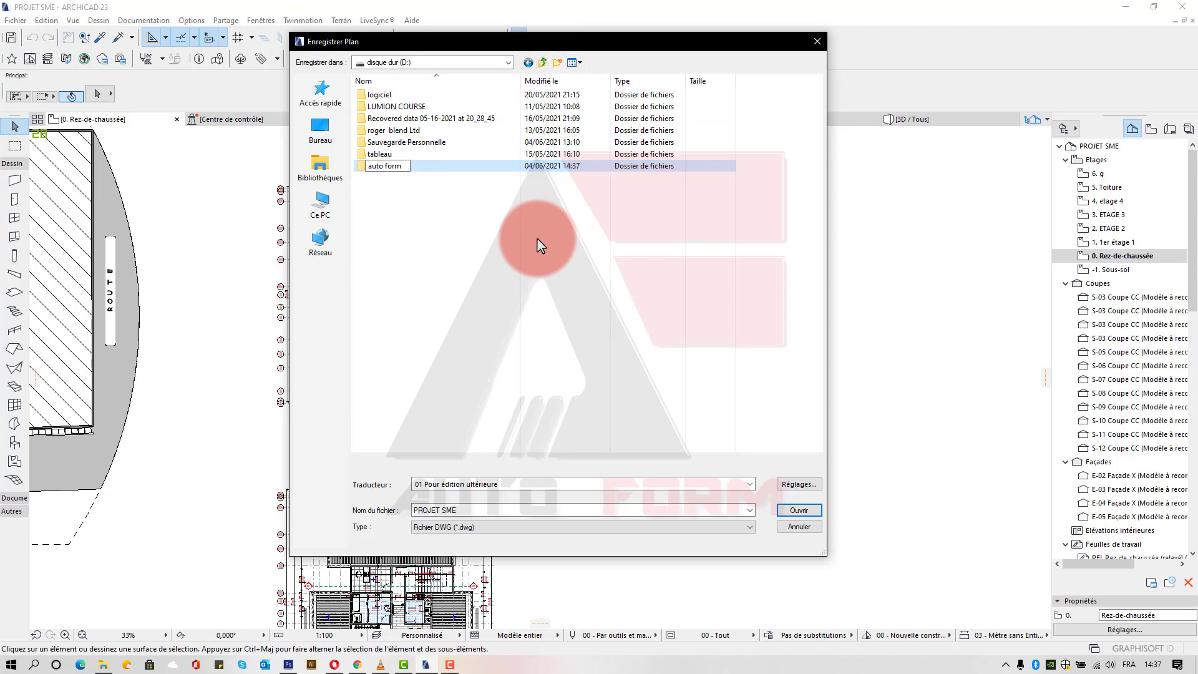
pyautogui.press('Return')
pyautogui.doubleClick(395, 163)
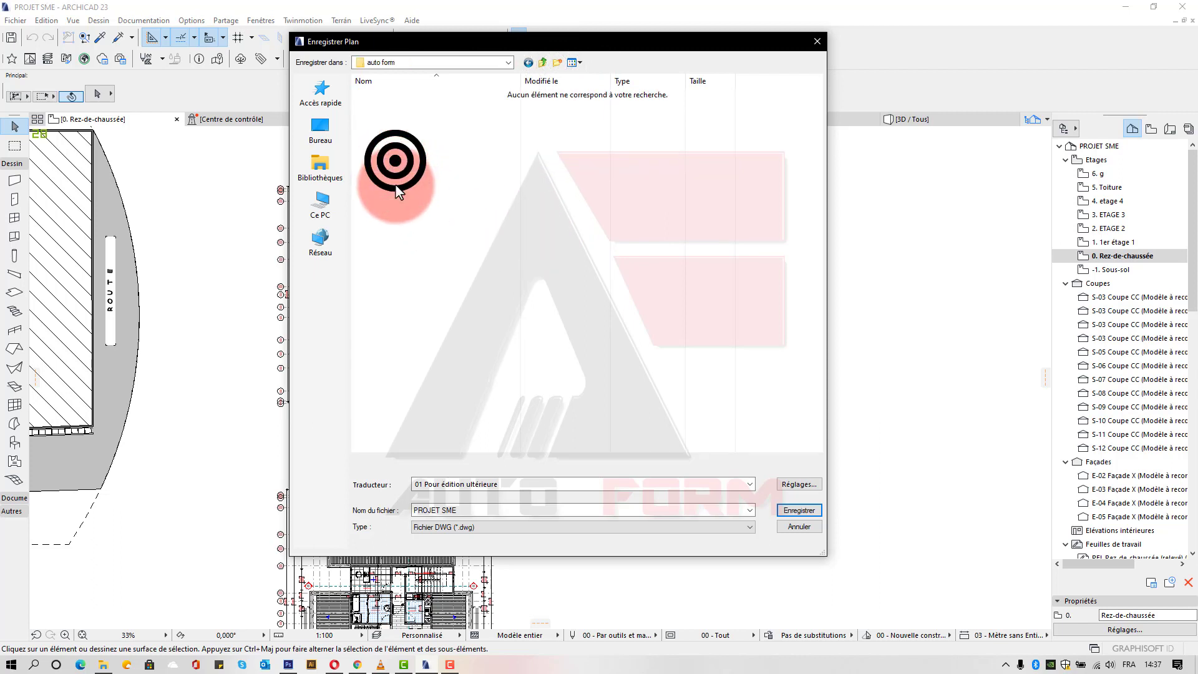
# Choose Fichier DWG (*.dwg) as the file type and select the translator "03 Pour sortie telle quelle" in the translation settings
pyautogui.click(463, 527)
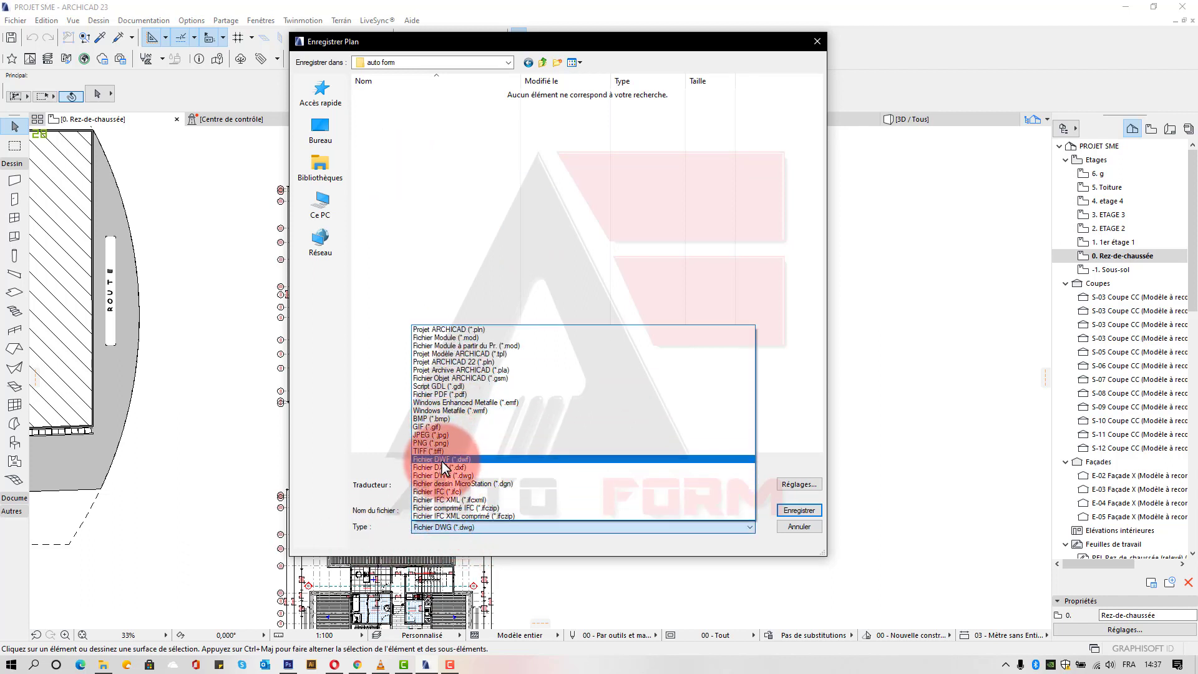
pyautogui.click(432, 475)
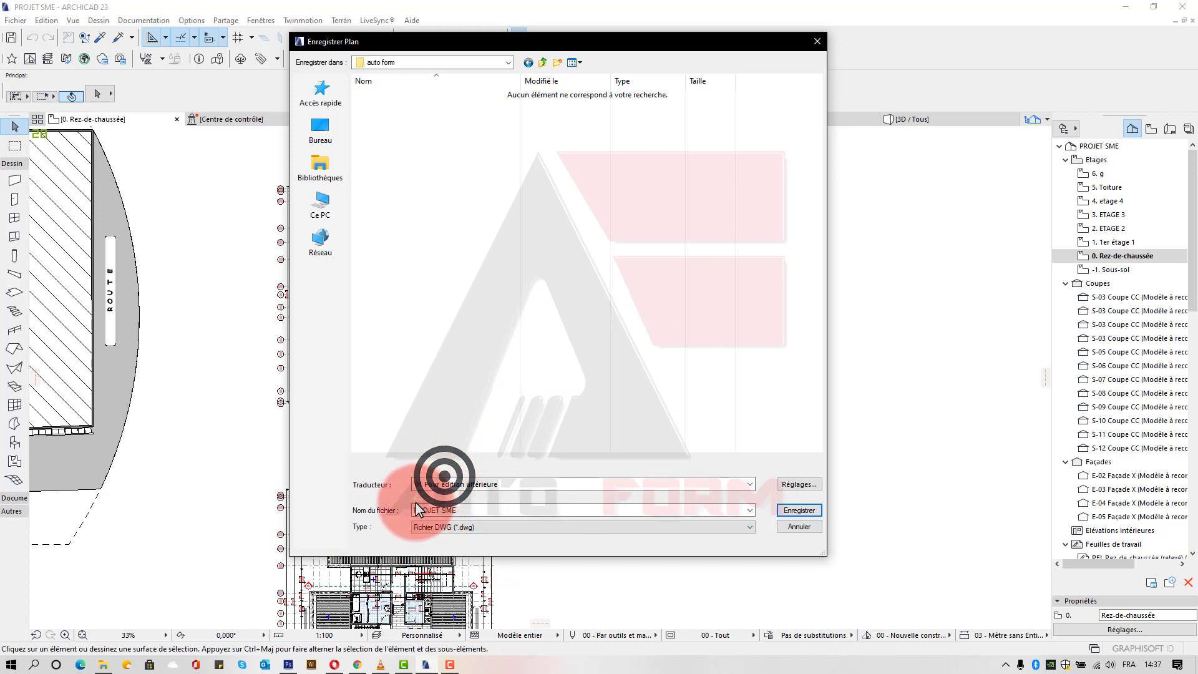
pyautogui.click(801, 485)
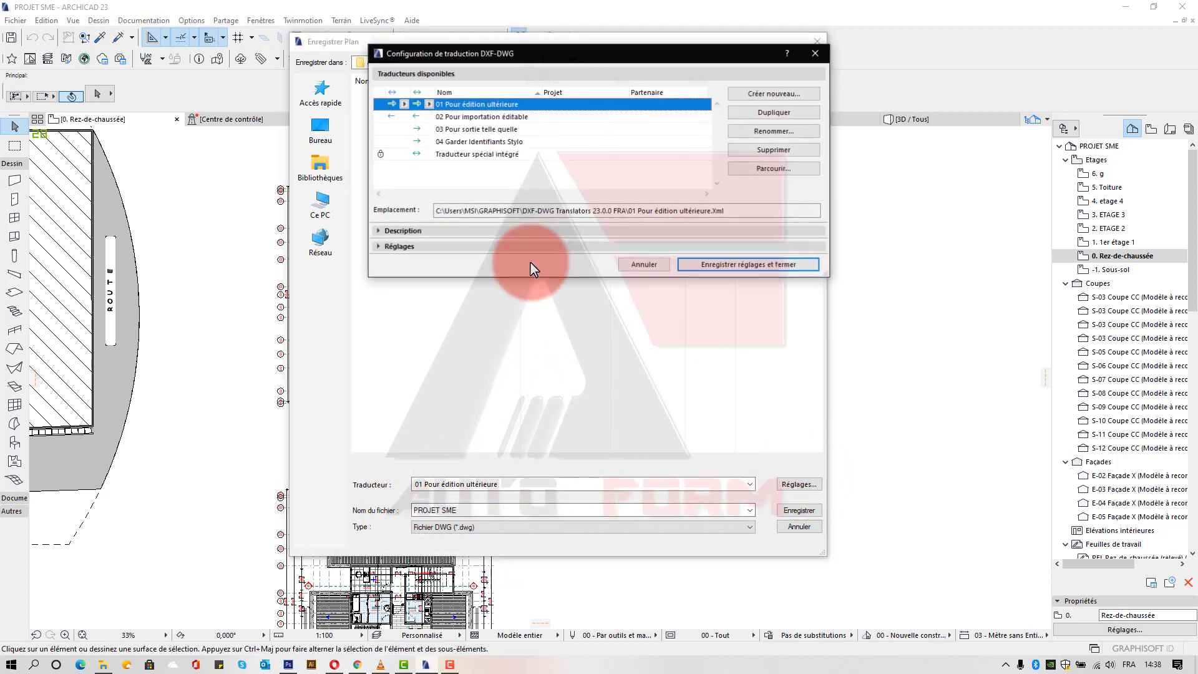
pyautogui.moveTo(510, 276); pyautogui.dragTo(525, 411)
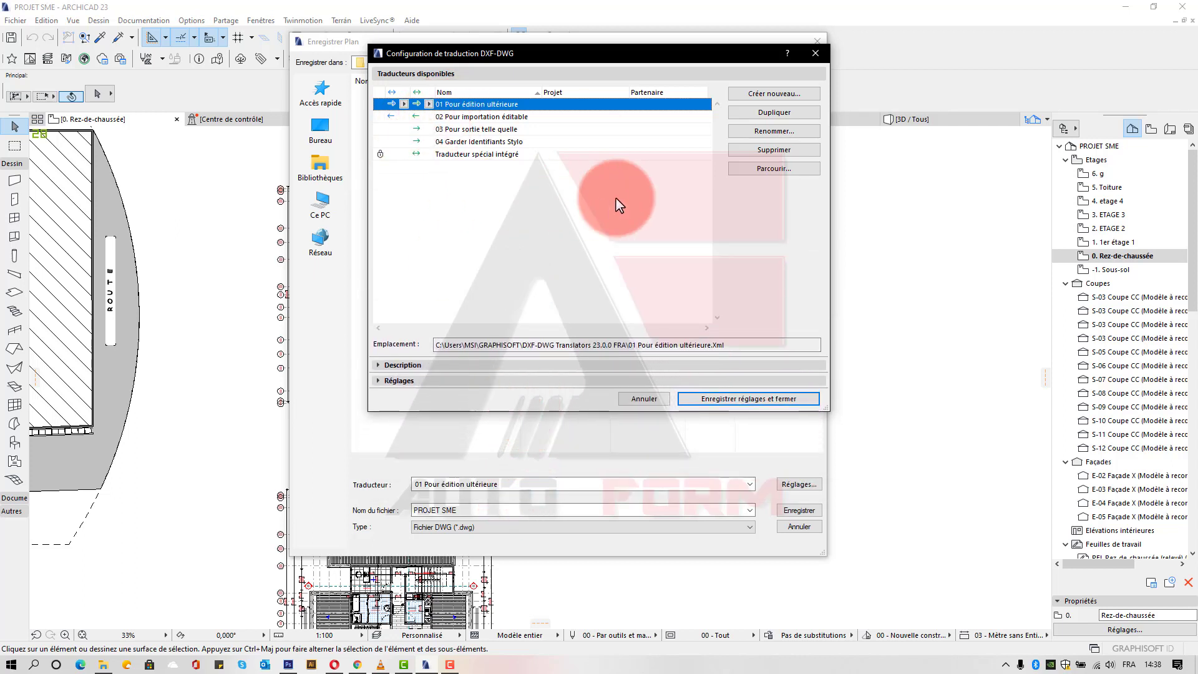
pyautogui.click(474, 129)
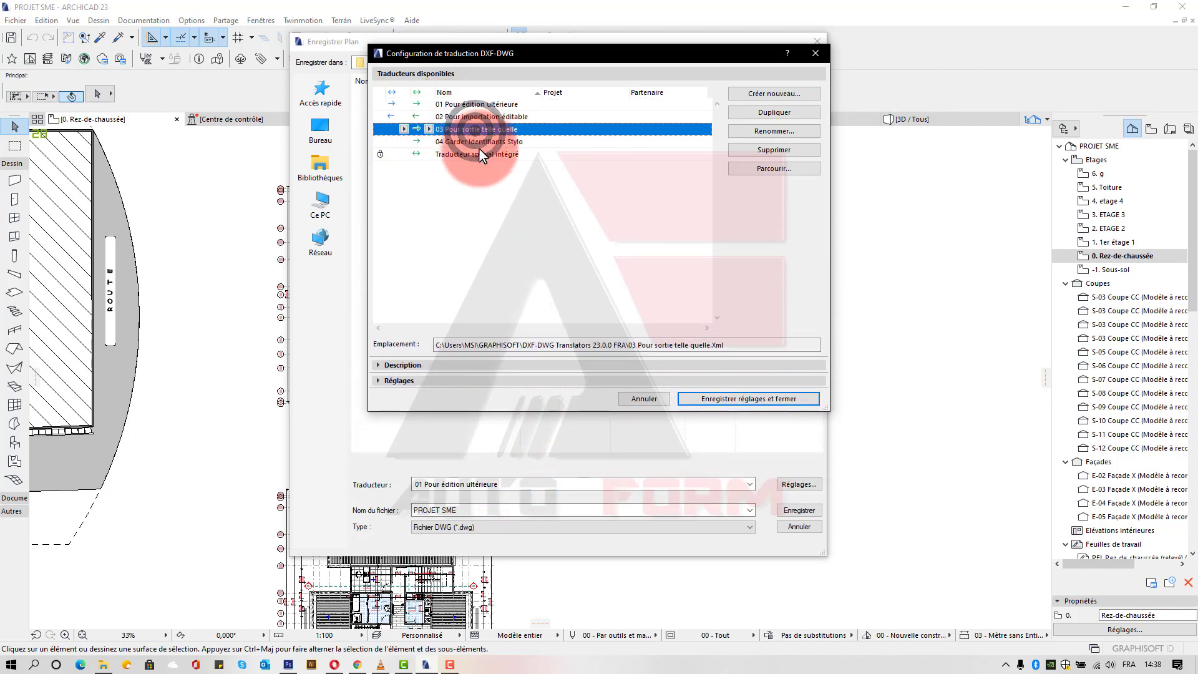
# Expand the translator's description and settings, and set its drawing unit to 1 mètre
pyautogui.click(420, 365)
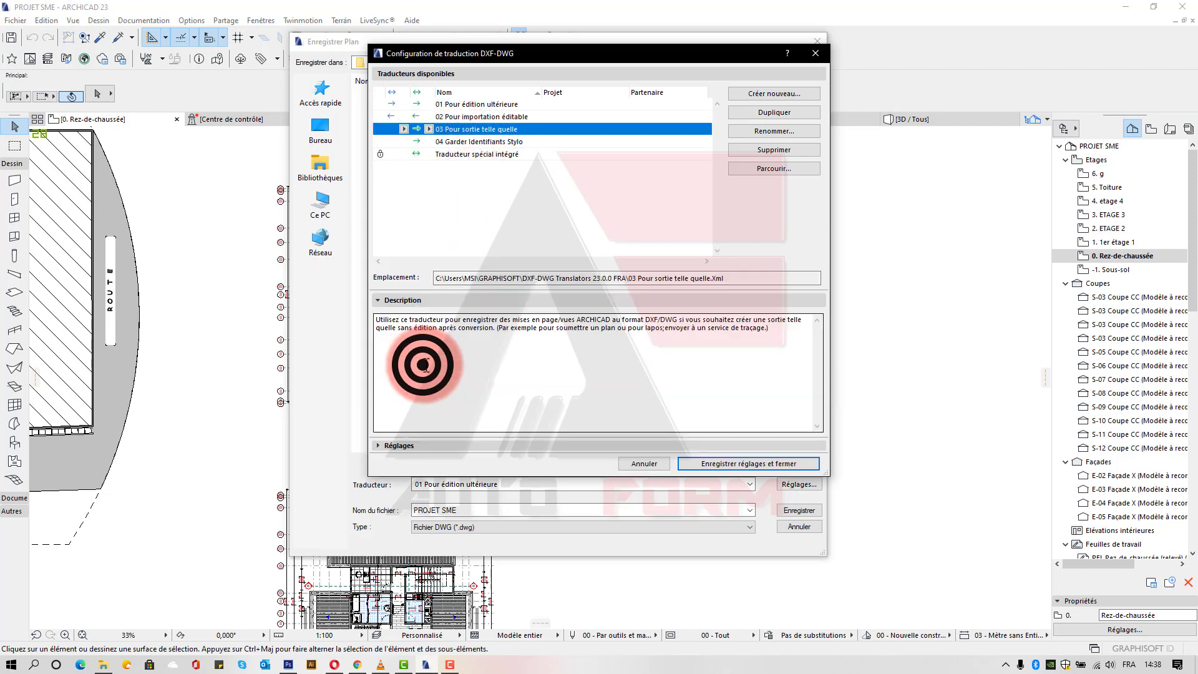
pyautogui.click(416, 448)
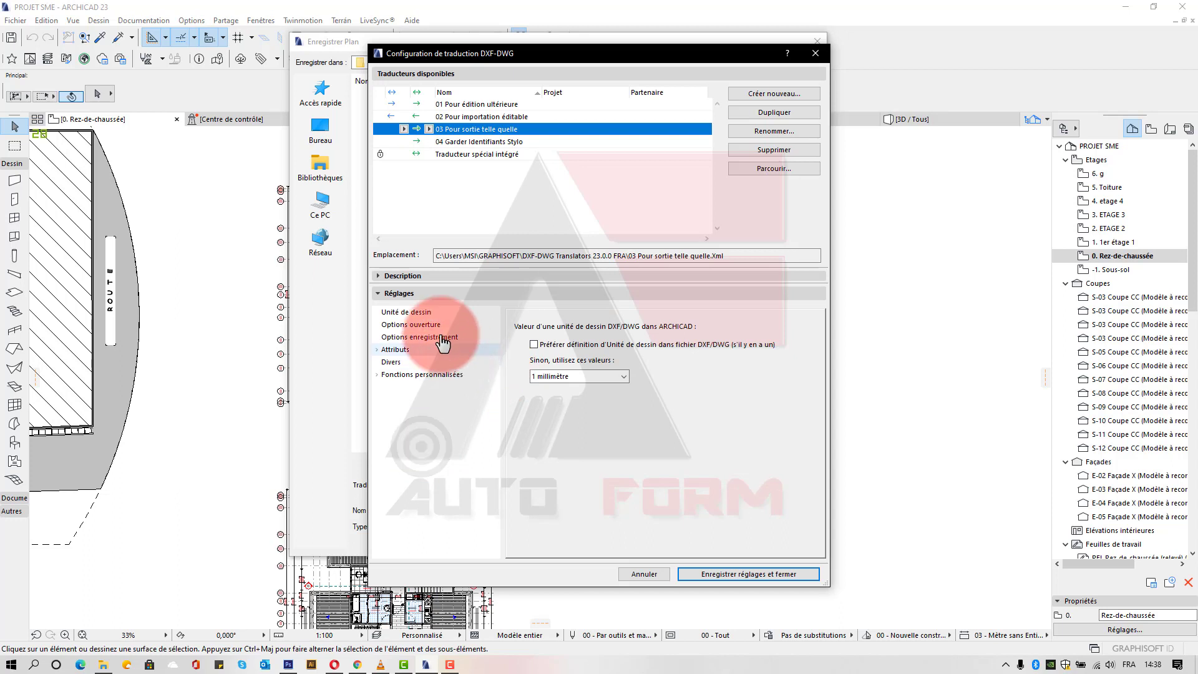
pyautogui.click(577, 378)
pyautogui.click(557, 401)
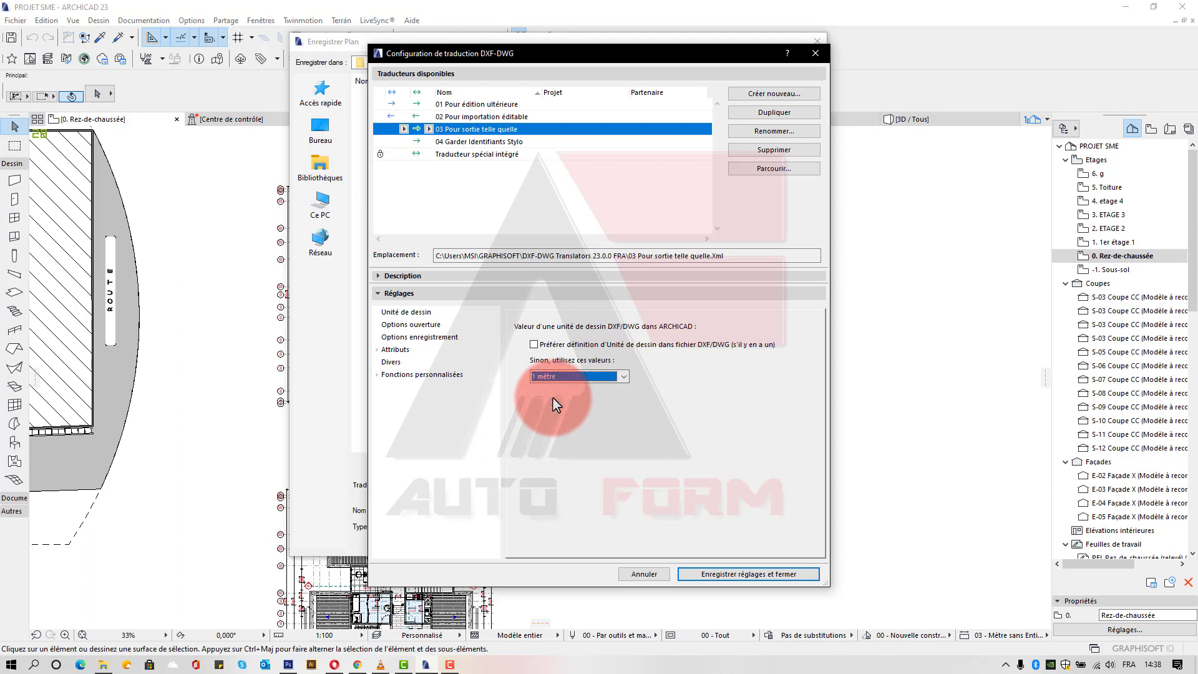
# Check the miscellaneous settings and choose Dessin AutoCAD 2004 as the file format in the save options
pyautogui.click(399, 362)
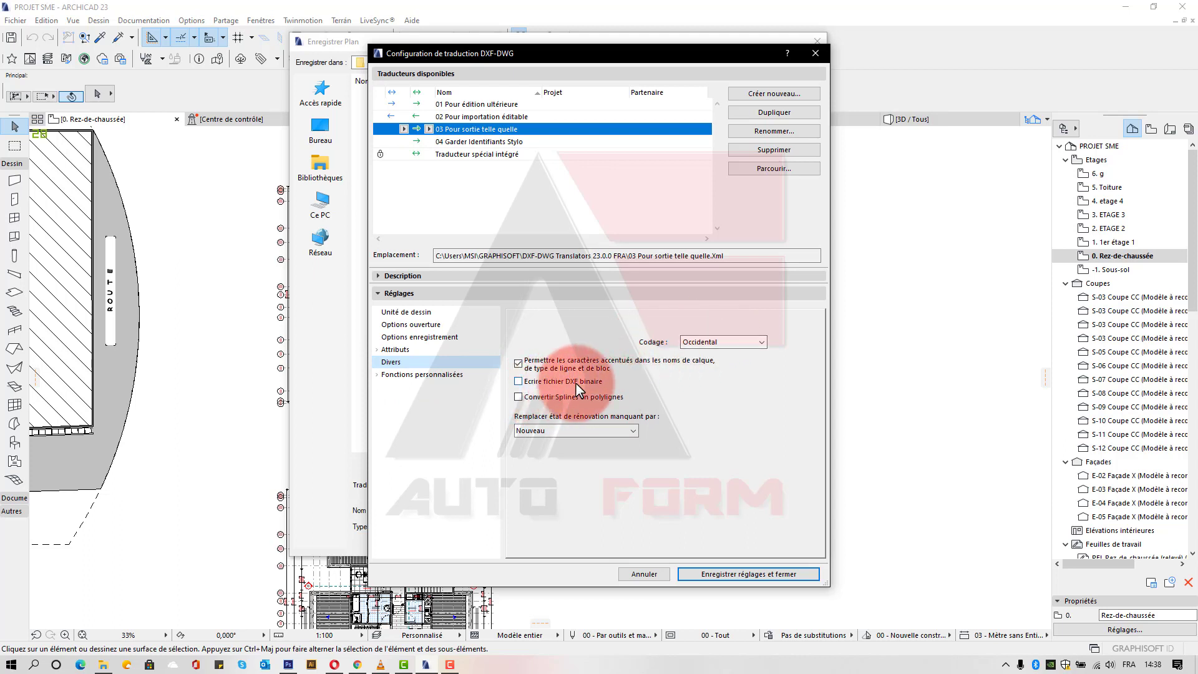
pyautogui.click(399, 337)
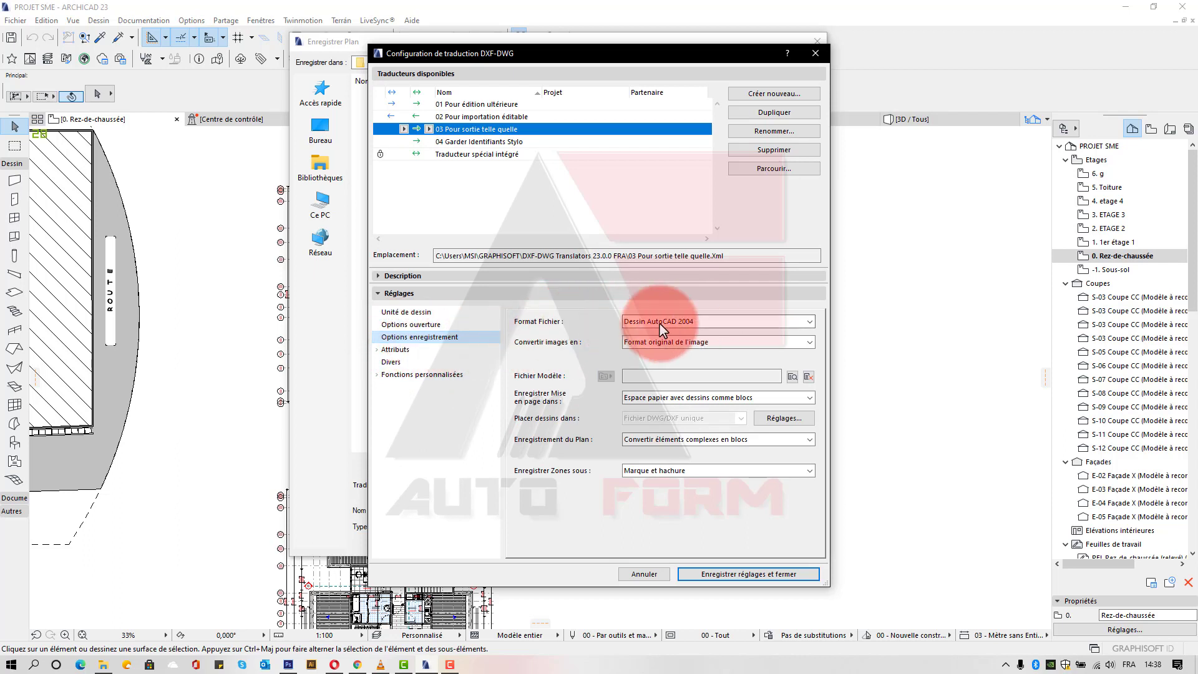
pyautogui.click(729, 323)
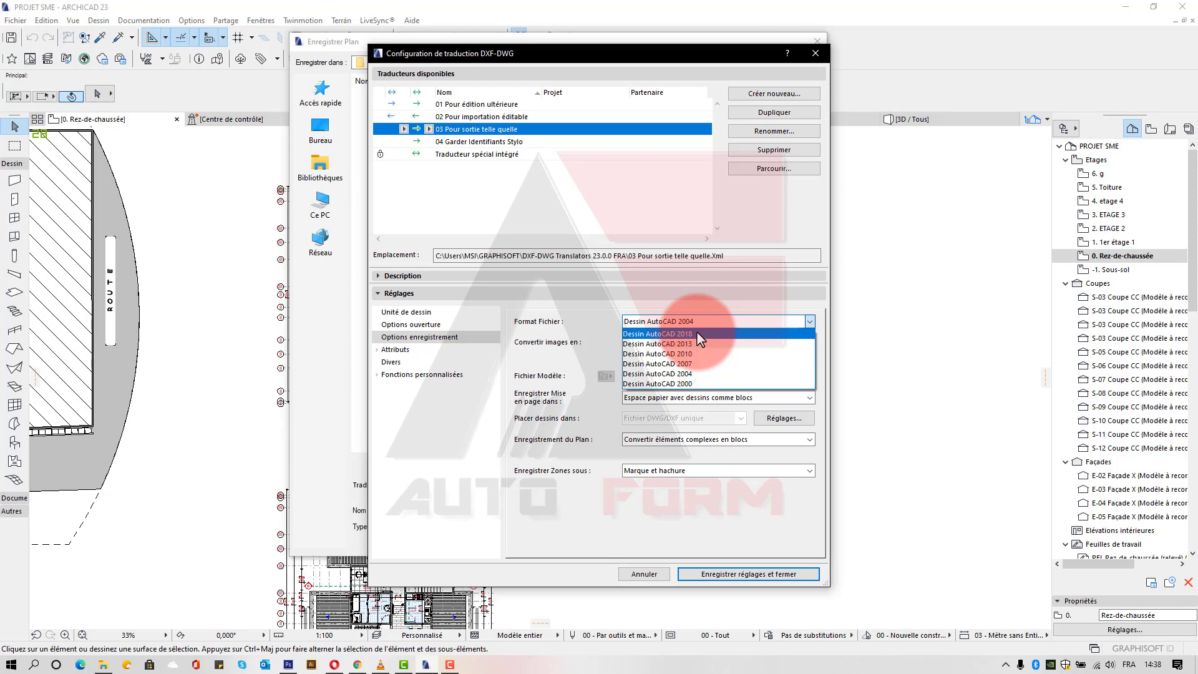
pyautogui.click(691, 374)
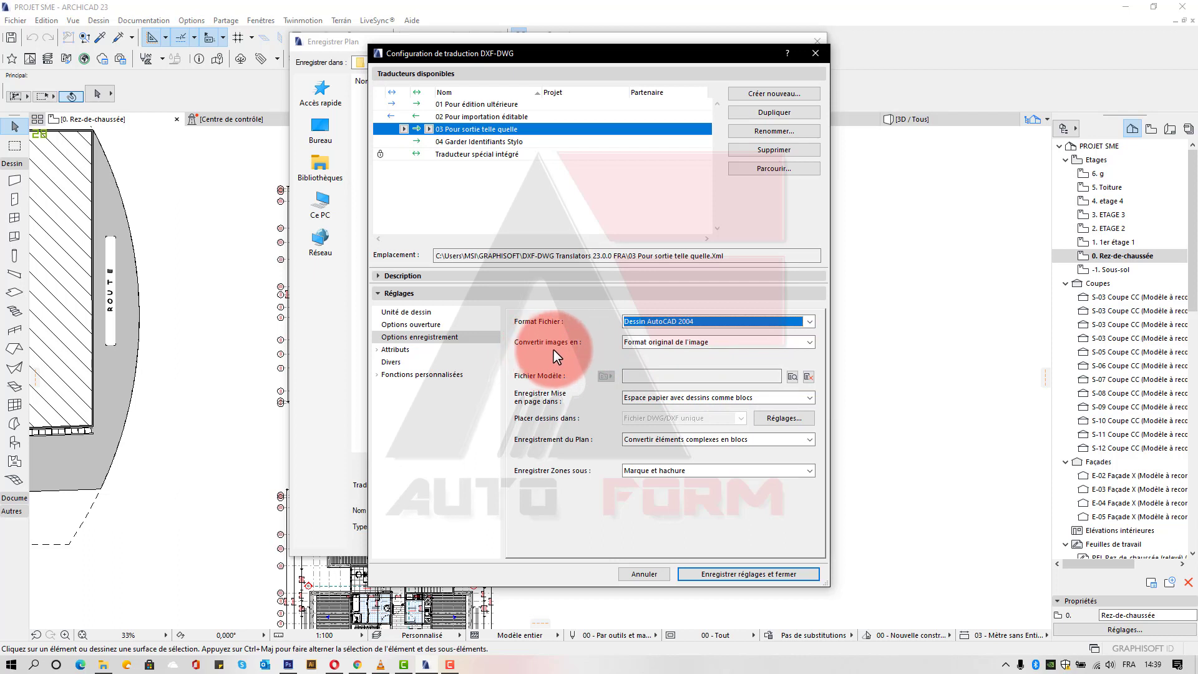
# Choose Format original de l'image for image conversion and look through the alternative image formats
pyautogui.click(747, 344)
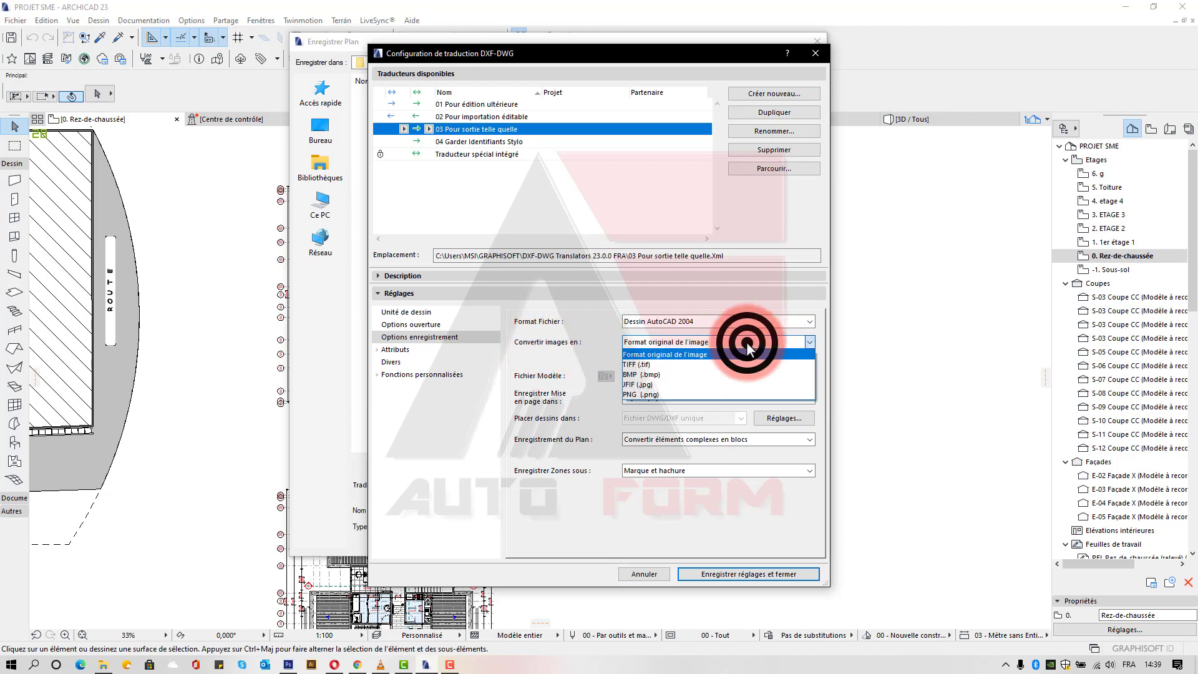
pyautogui.click(685, 354)
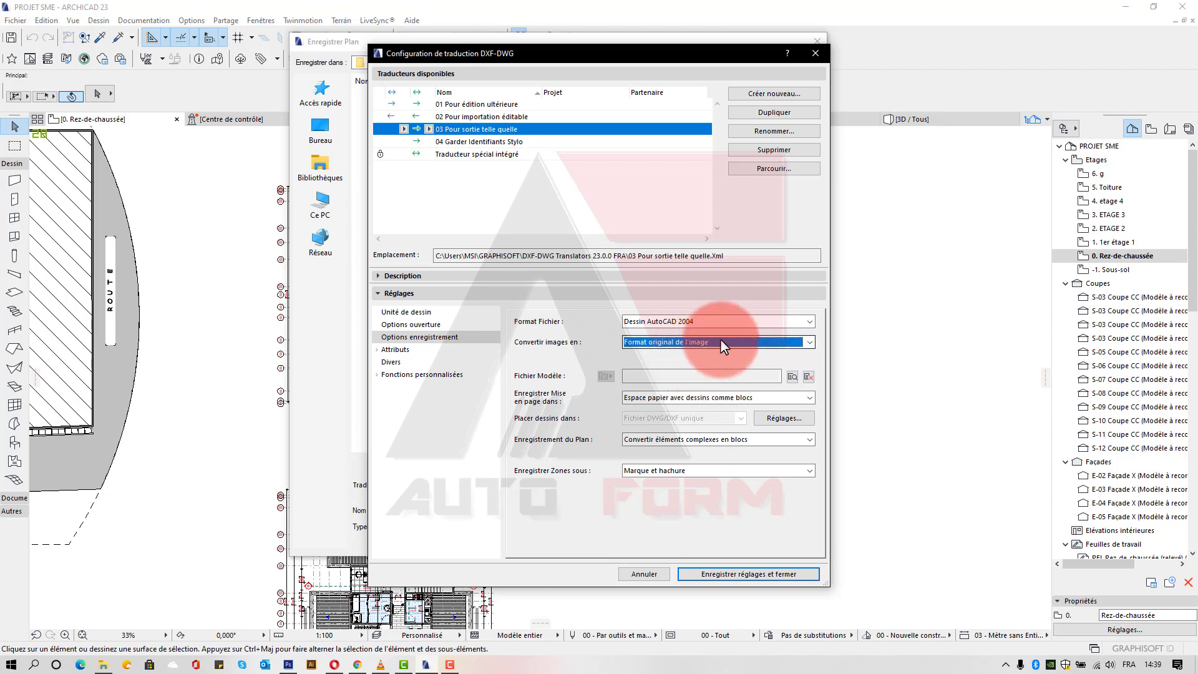
pyautogui.click(721, 338)
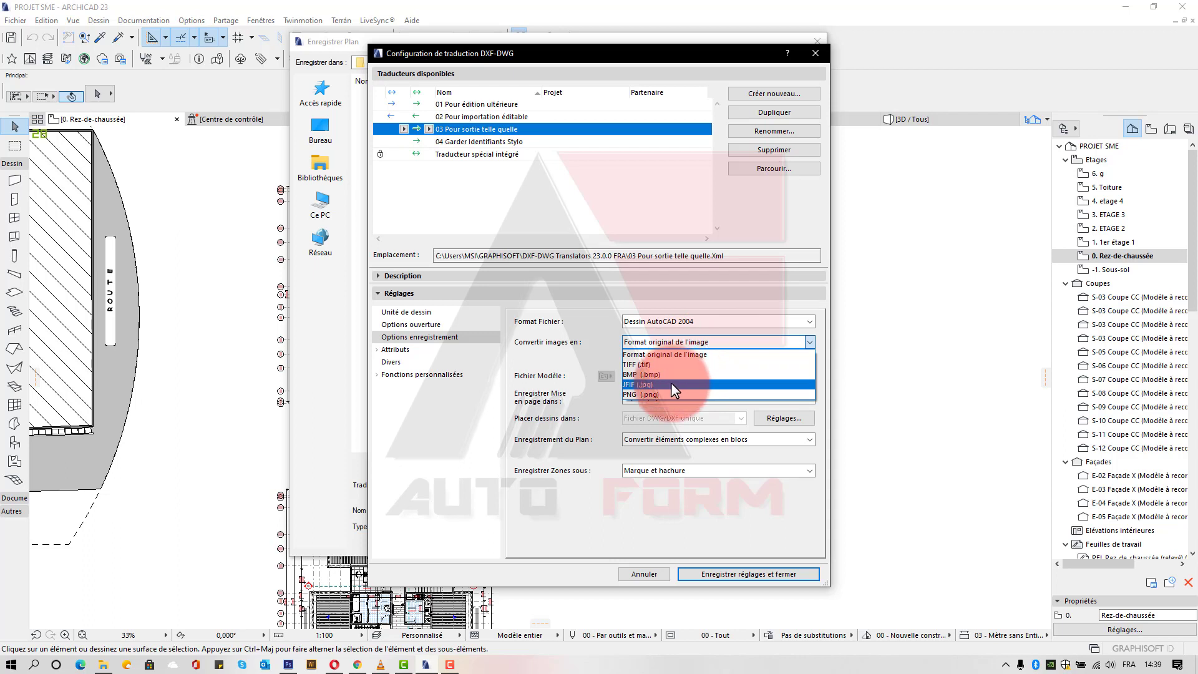
pyautogui.click(589, 357)
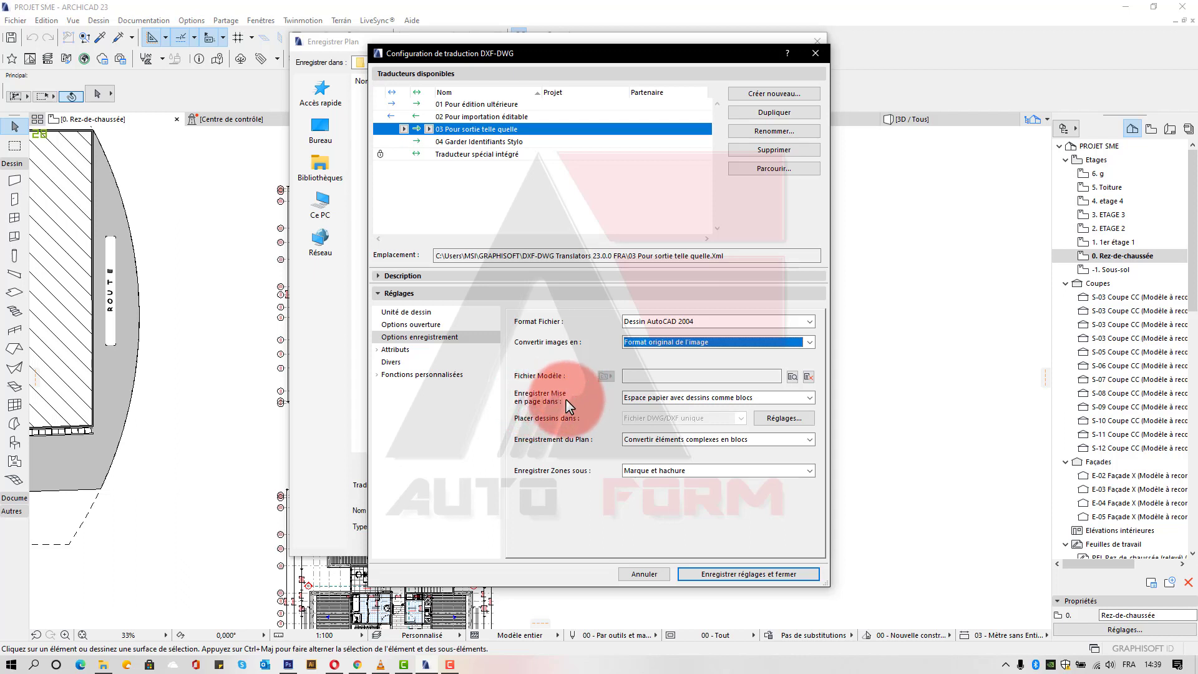
# Choose Espace papier avec dessins comme blocs for saving layouts and Marque et hachure for saving zones
pyautogui.click(706, 397)
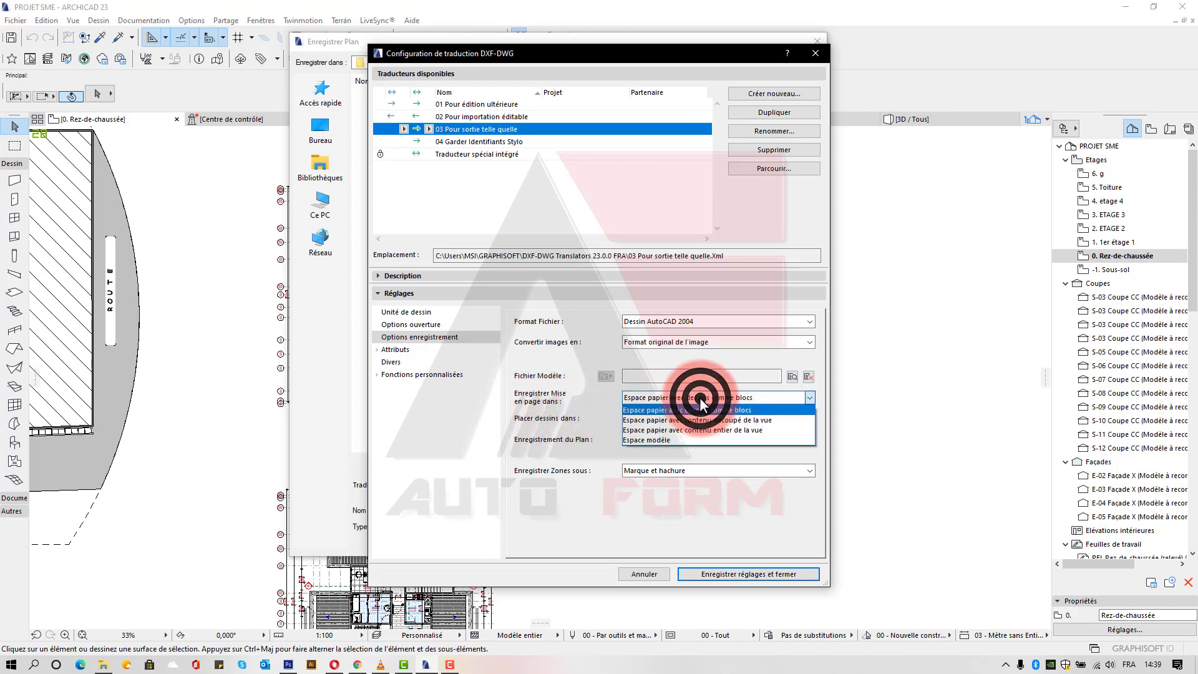
pyautogui.click(583, 409)
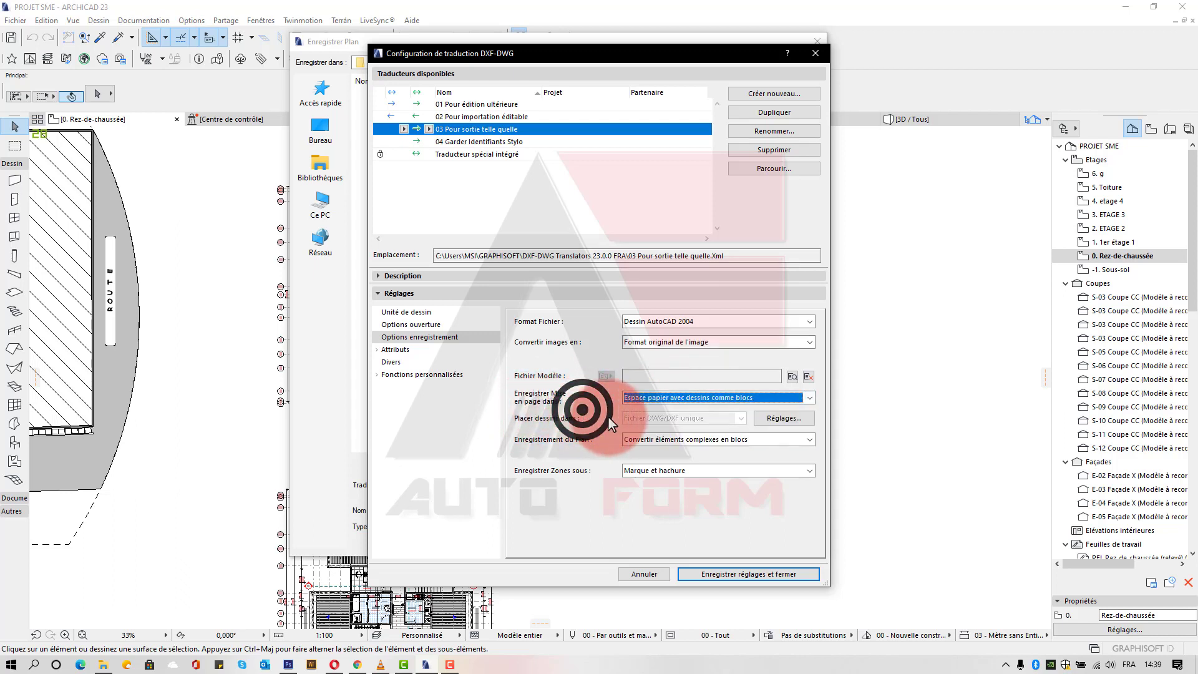
pyautogui.click(659, 393)
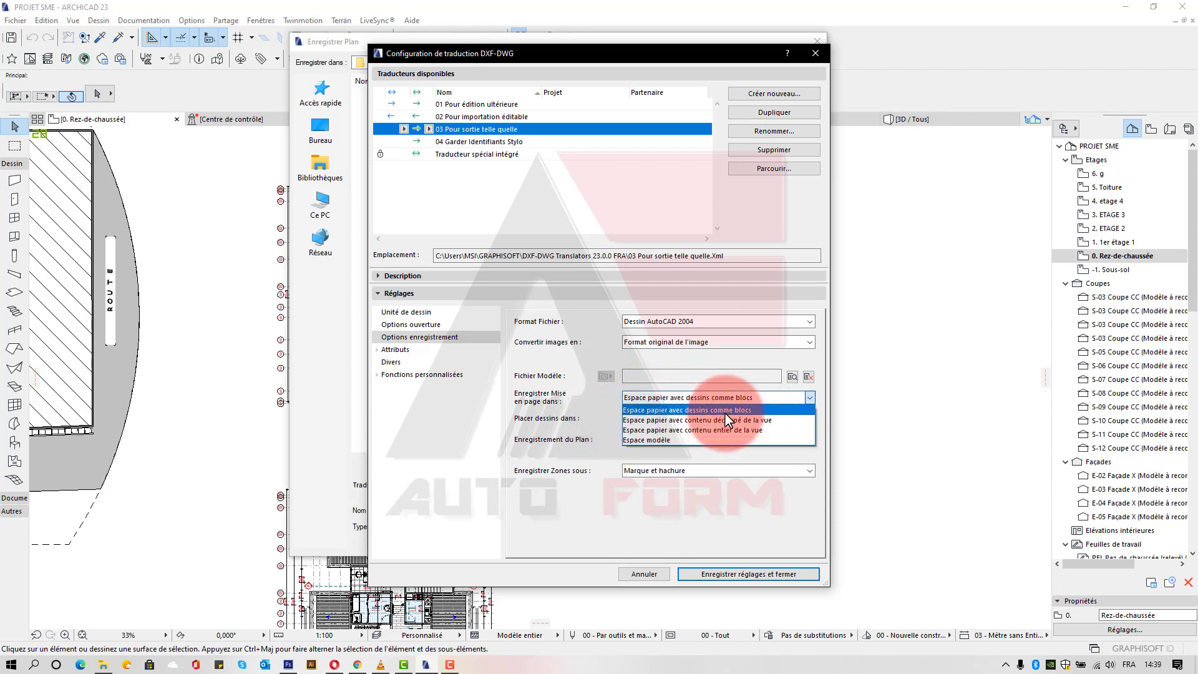
pyautogui.click(595, 417)
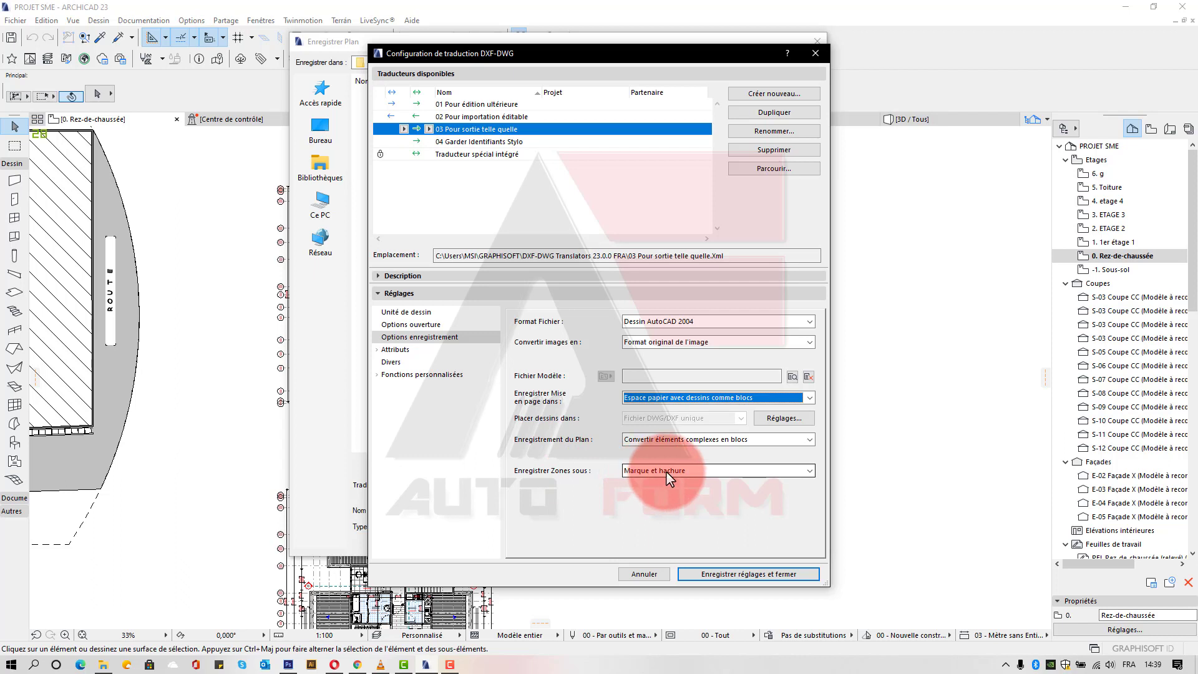
pyautogui.click(708, 472)
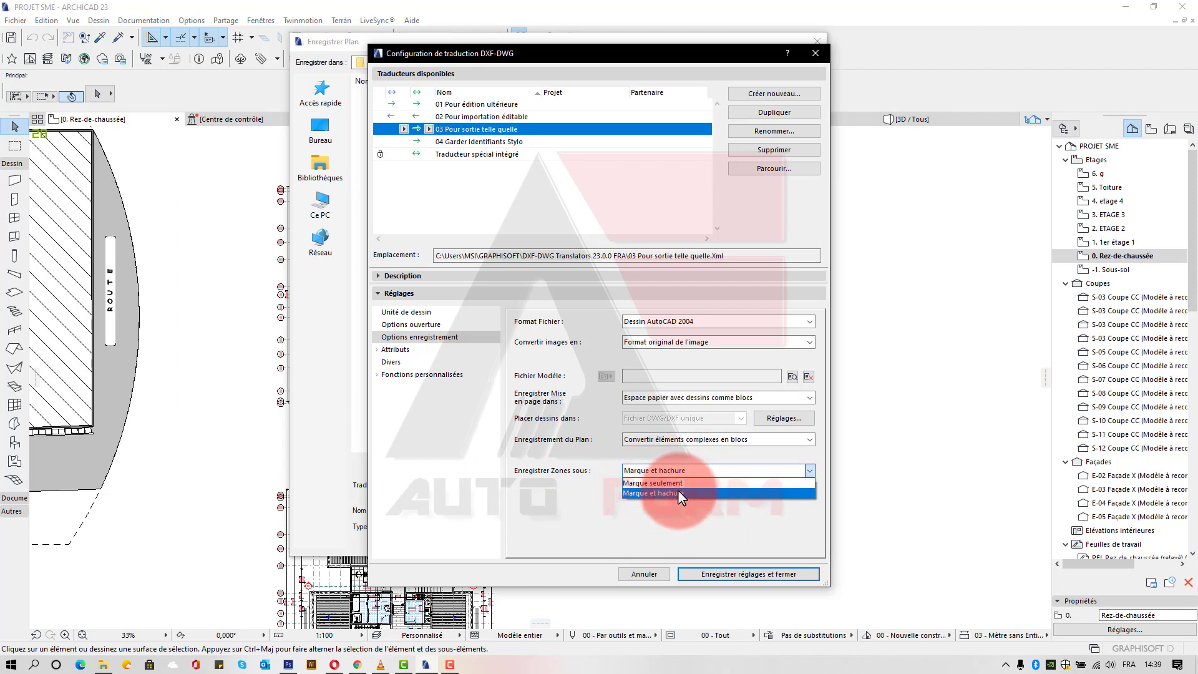
pyautogui.click(678, 490)
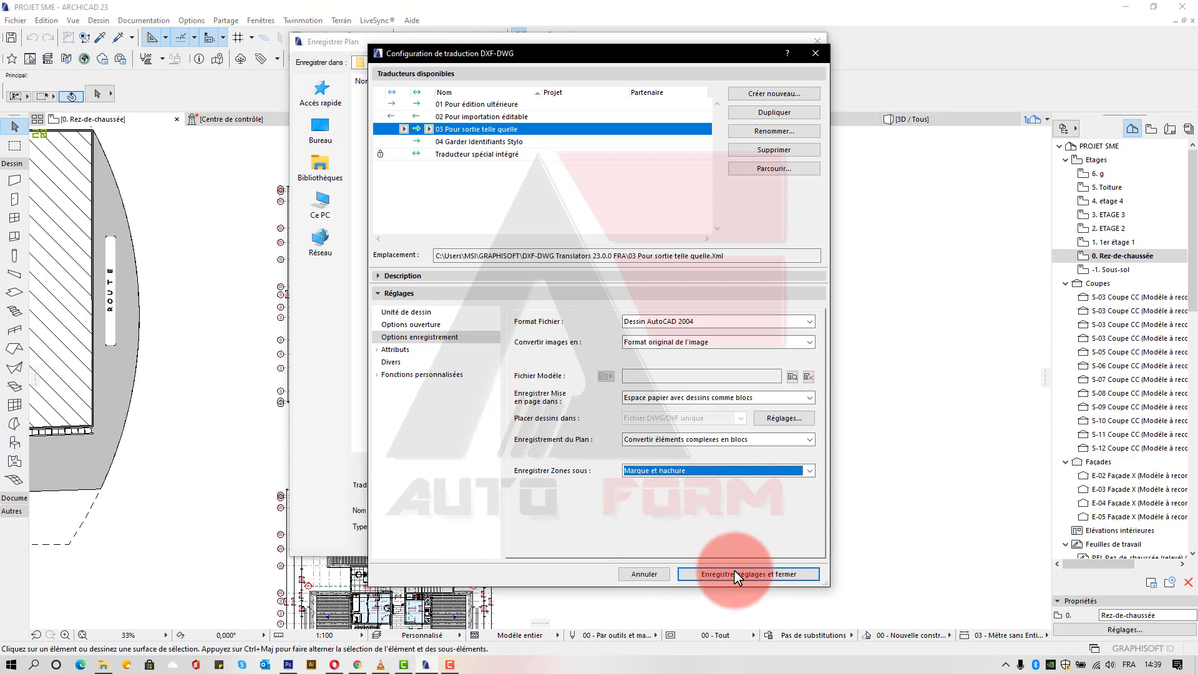
# Review the translator's setting categories, from the drawing unit and opening options through attributes to the custom functions
pyautogui.click(413, 314)
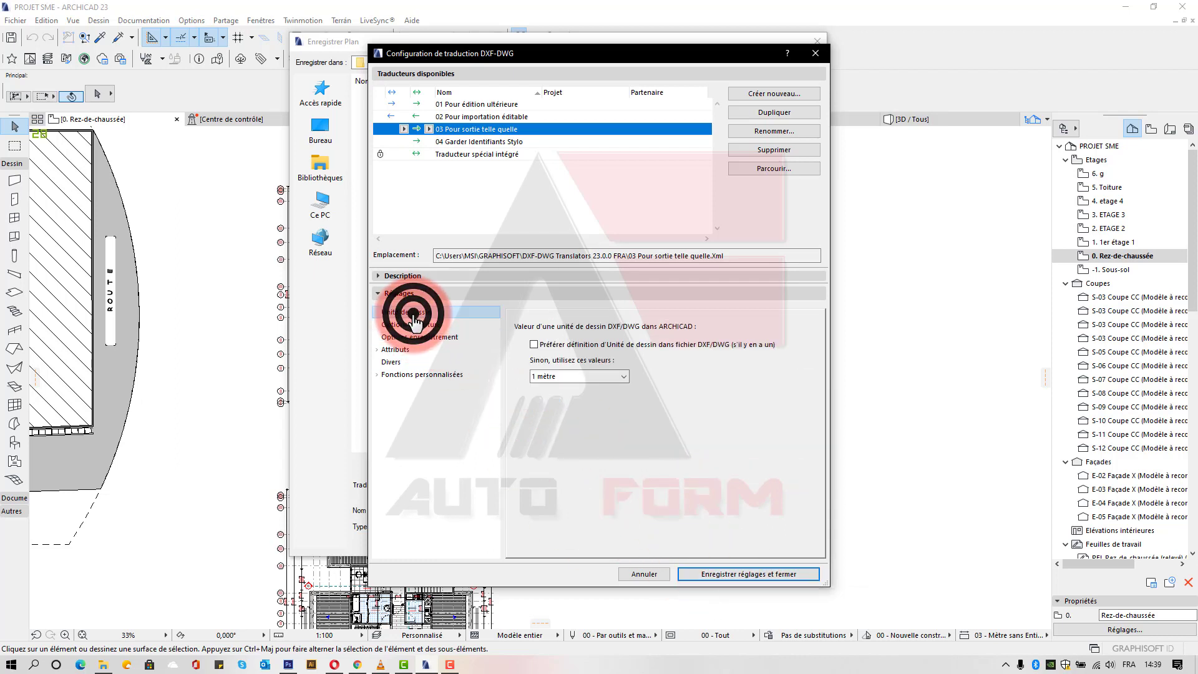
pyautogui.click(398, 326)
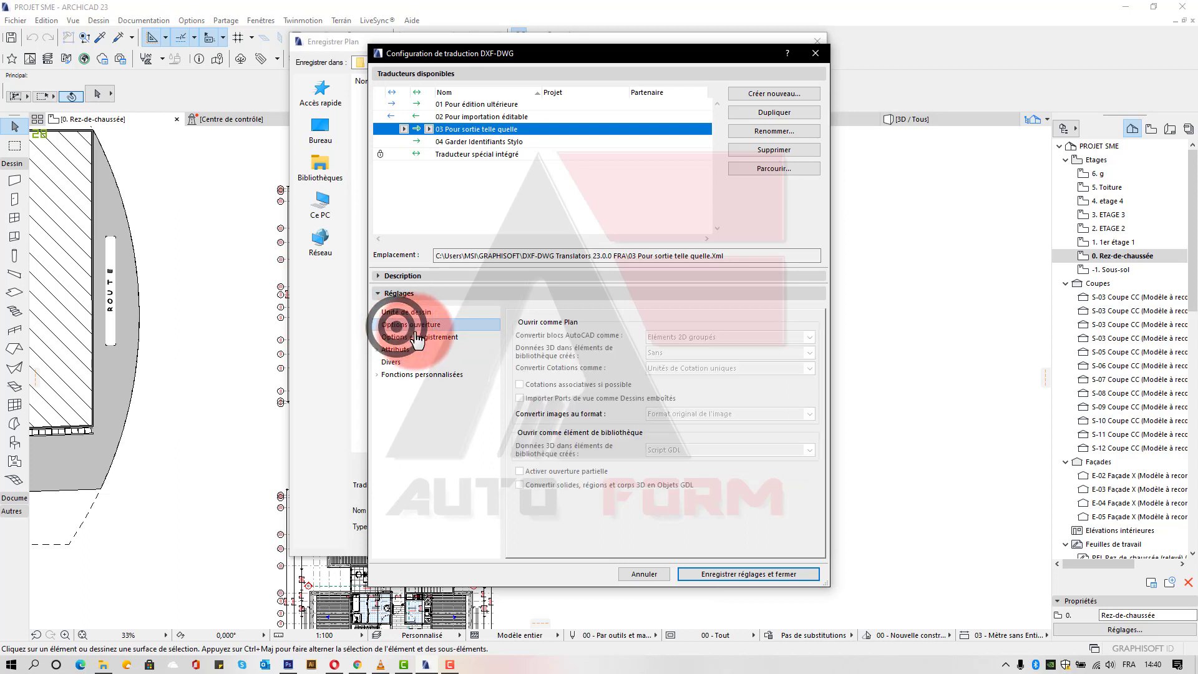
pyautogui.click(405, 339)
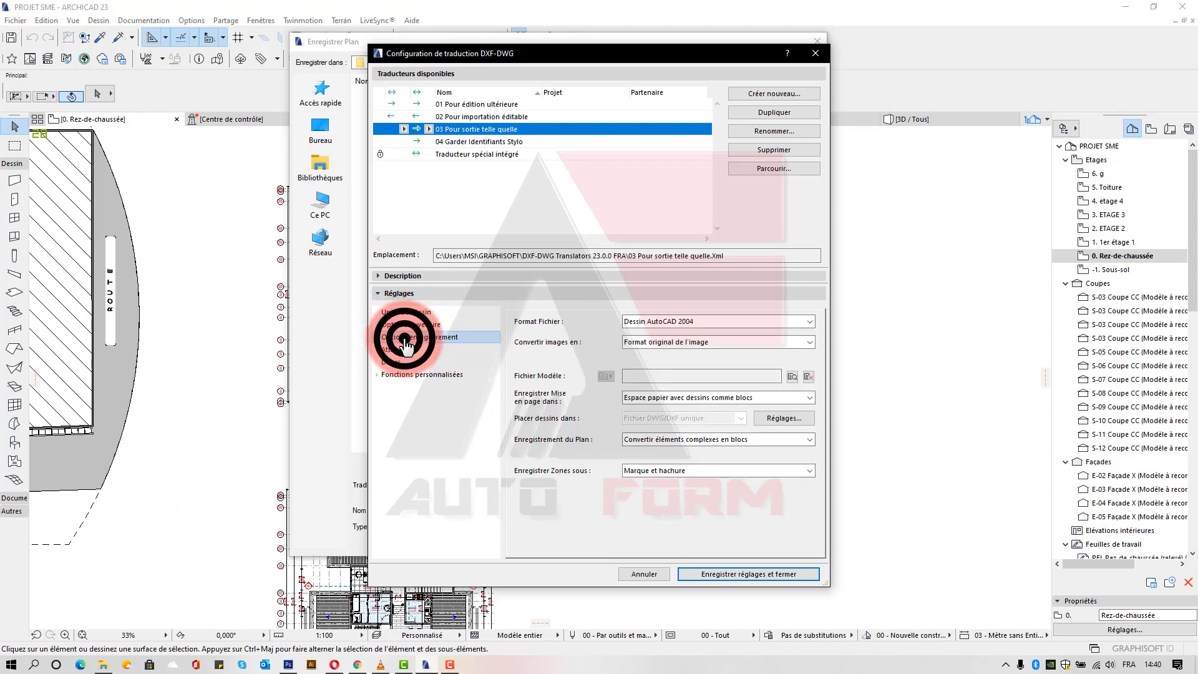
pyautogui.click(397, 350)
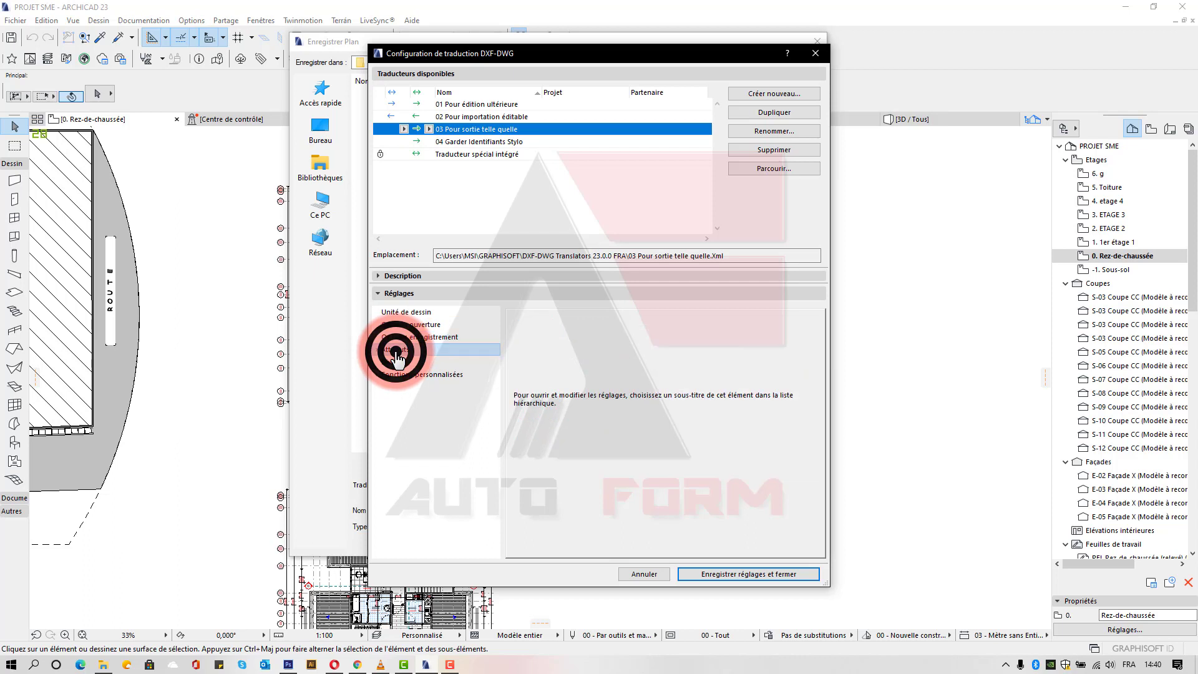
pyautogui.click(397, 362)
pyautogui.click(397, 375)
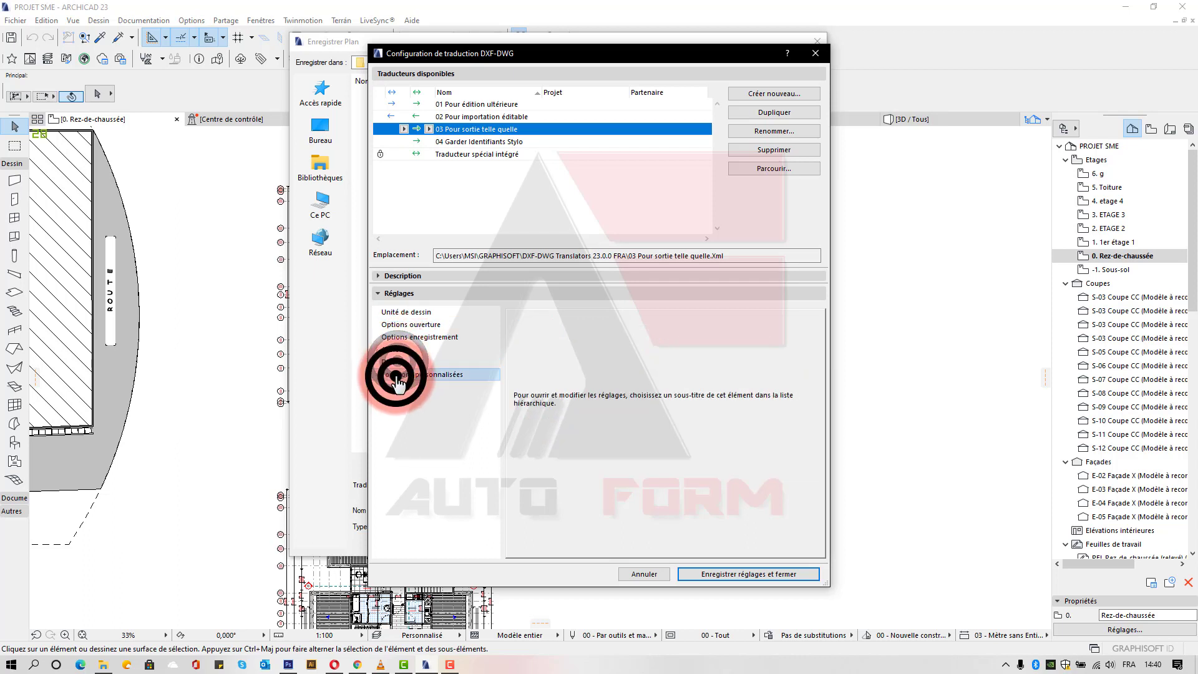
# Check the special save functions, then save the translator settings and export the plan as the DWG file PROJET SME
pyautogui.click(377, 375)
pyautogui.click(408, 387)
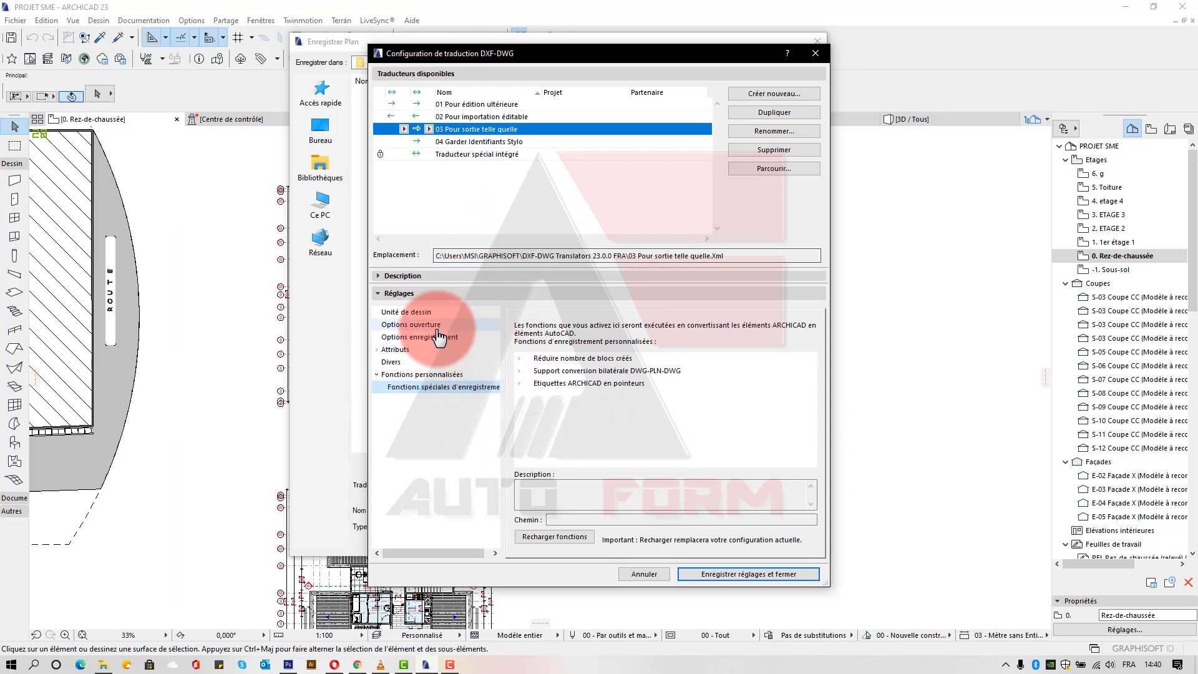
pyautogui.click(722, 574)
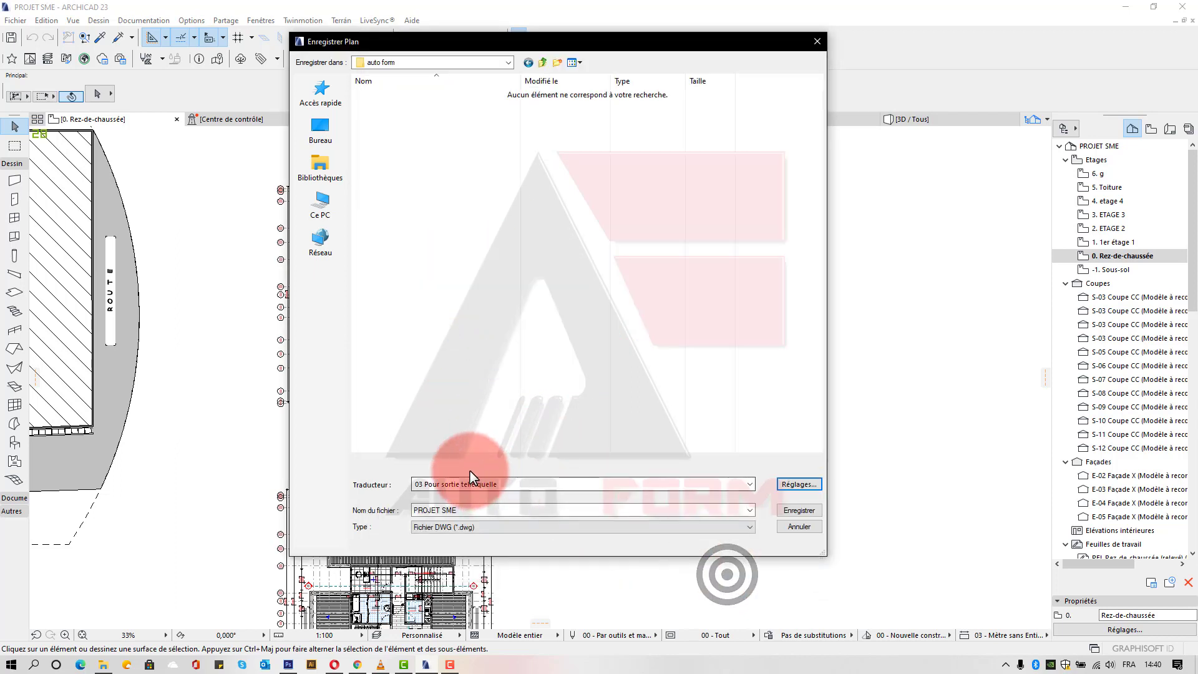
pyautogui.click(797, 512)
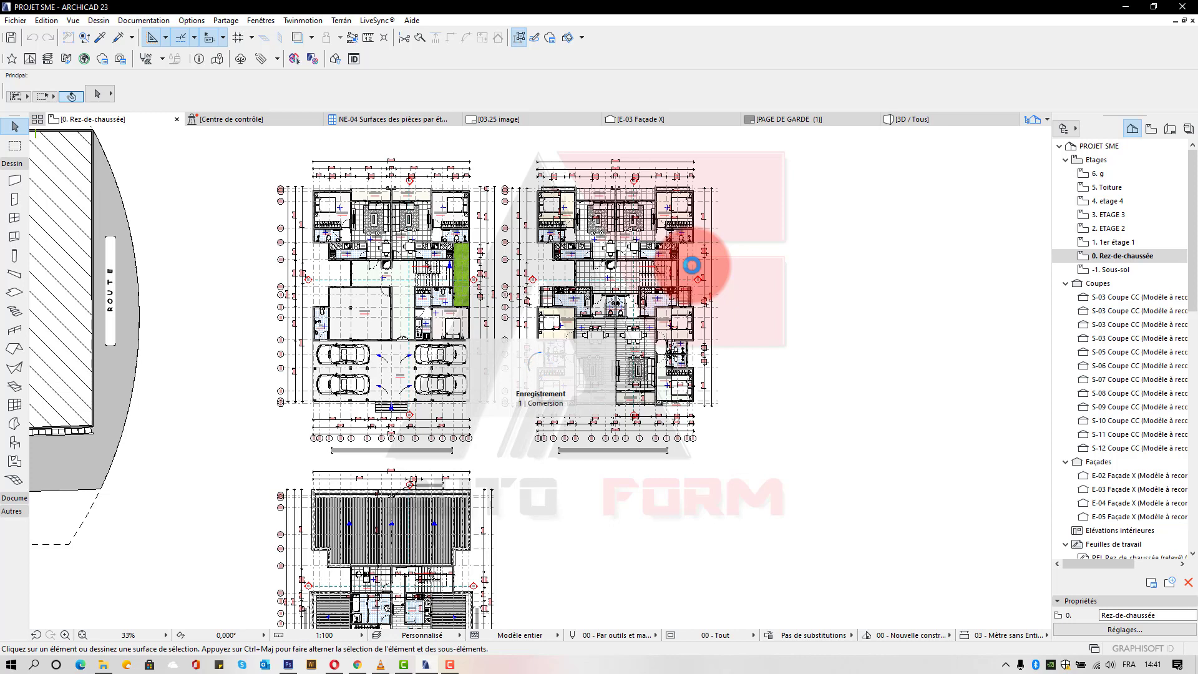
pyautogui.click(451, 667)
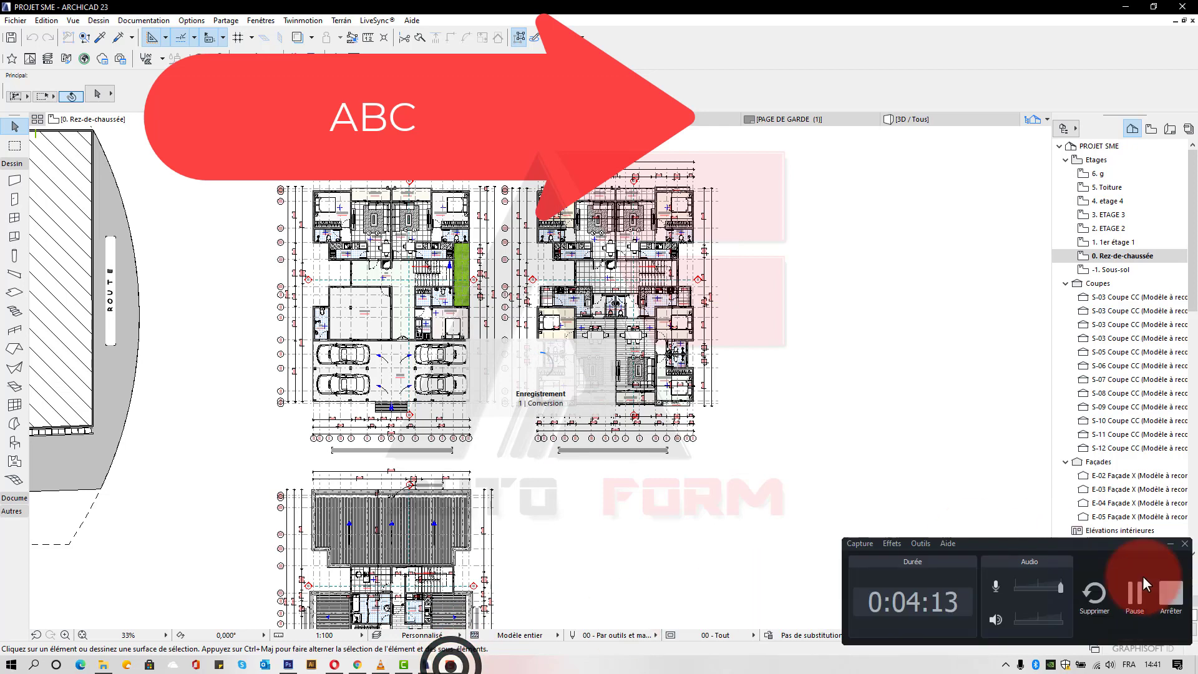
pyautogui.click(1135, 591)
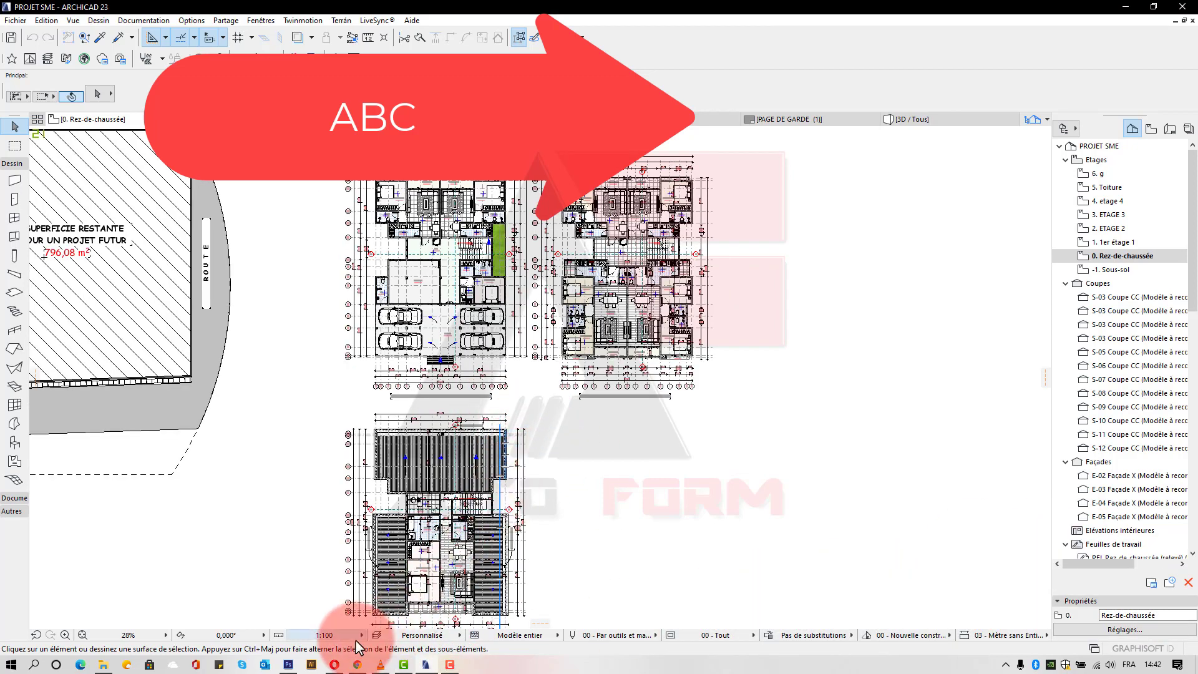
# Switch to File Explorer and open the exported PROJET SME drawing from the auto form folder on drive D
pyautogui.click(103, 664)
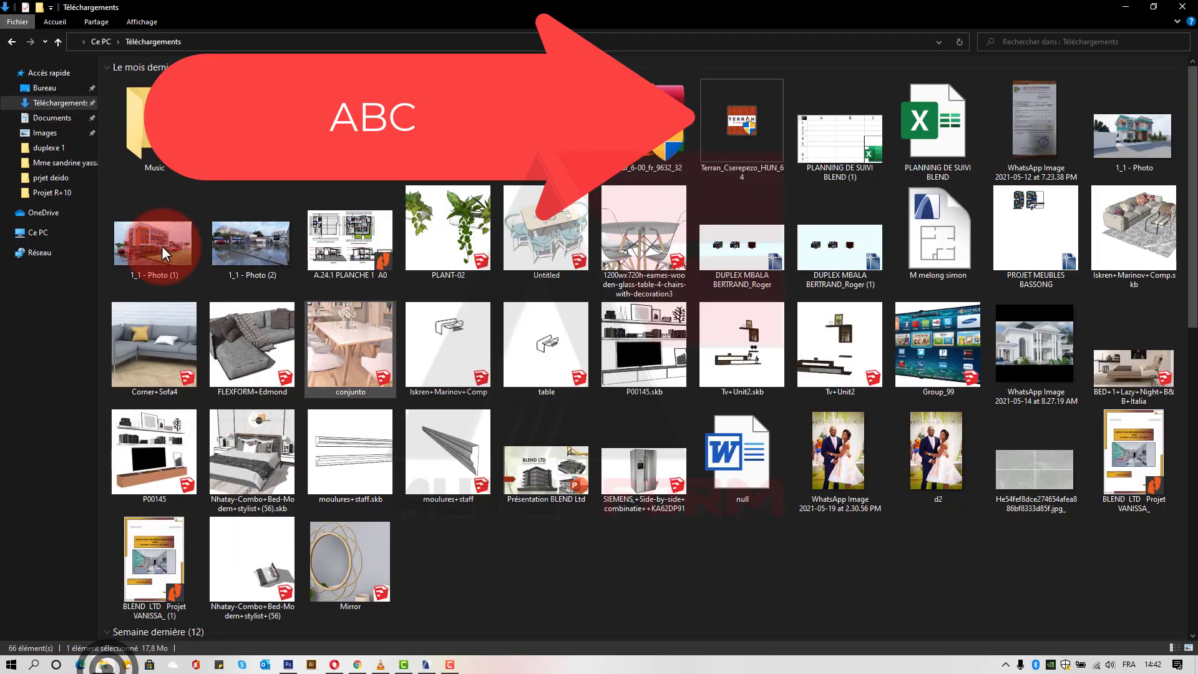
pyautogui.click(34, 232)
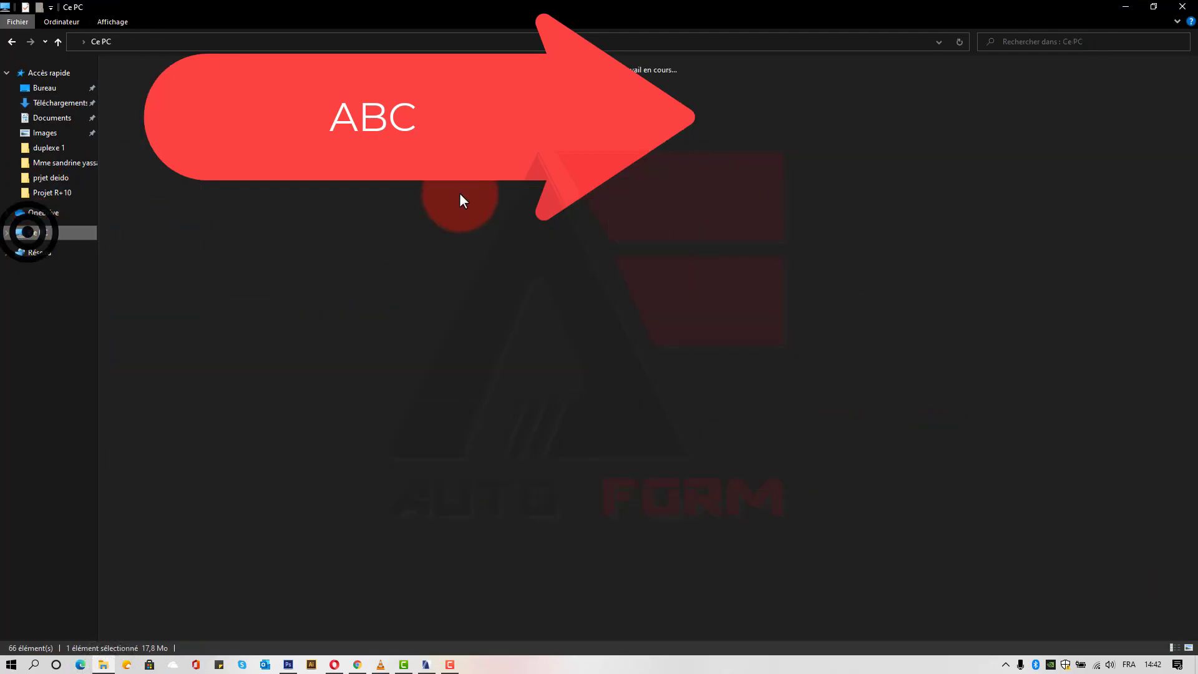
pyautogui.click(493, 185)
pyautogui.doubleClick(492, 181)
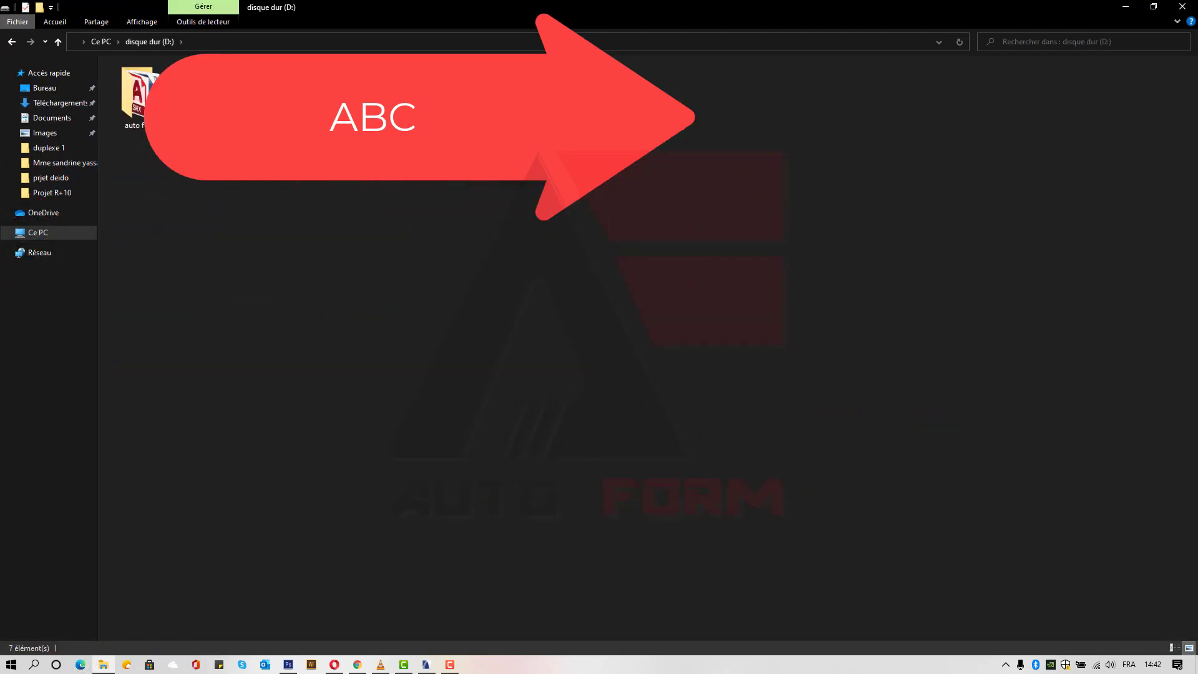
pyautogui.doubleClick(137, 97)
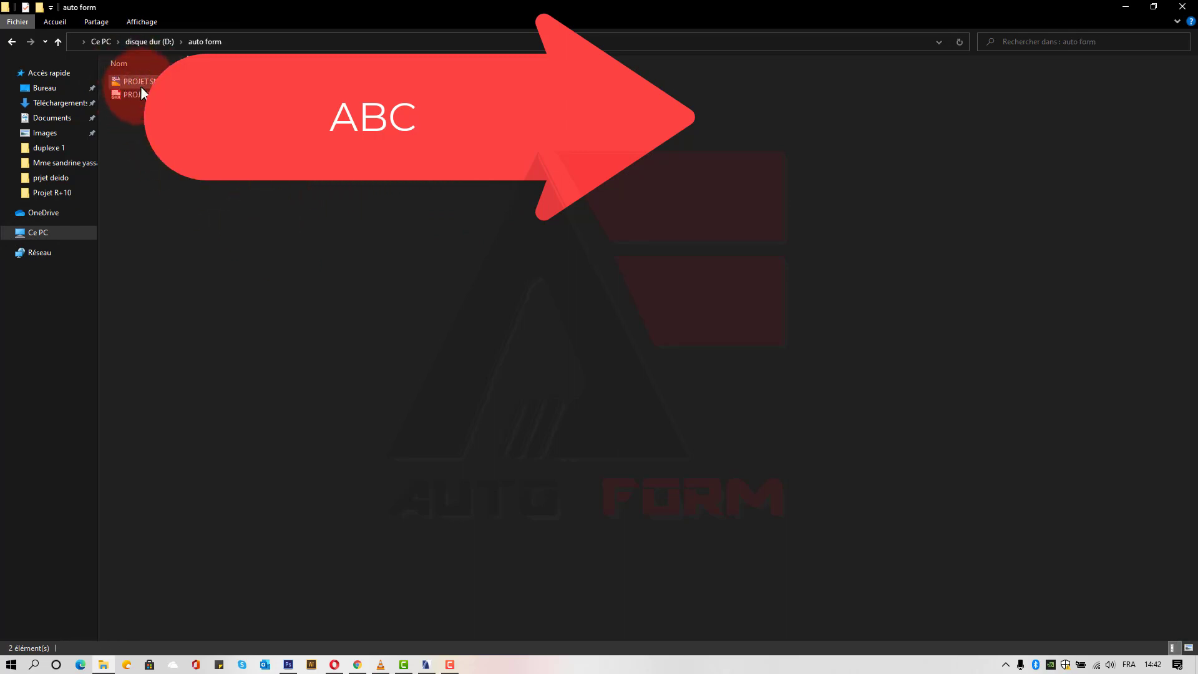
pyautogui.click(140, 81)
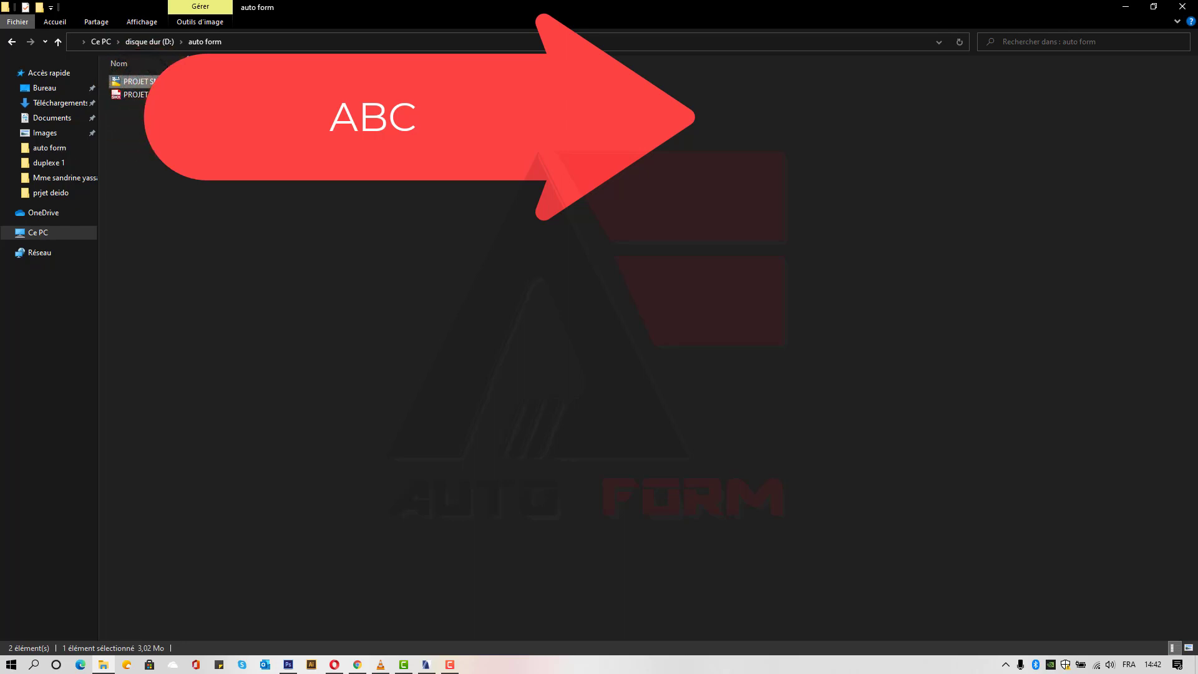
pyautogui.click(11, 42)
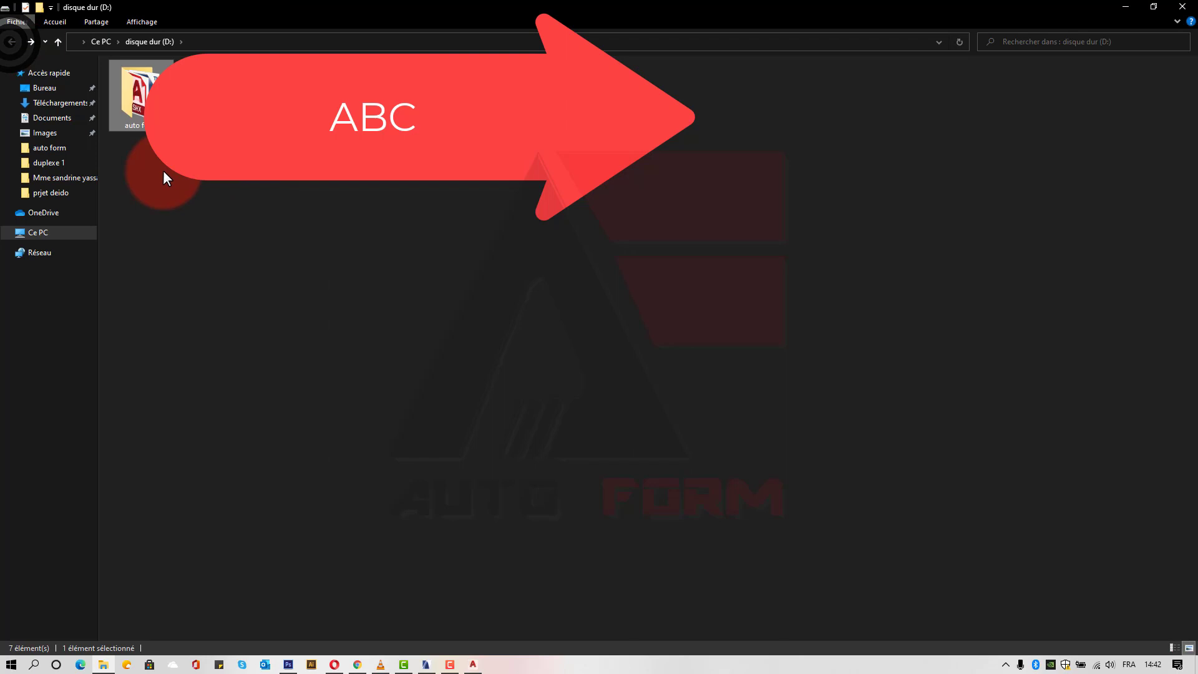
pyautogui.click(11, 42)
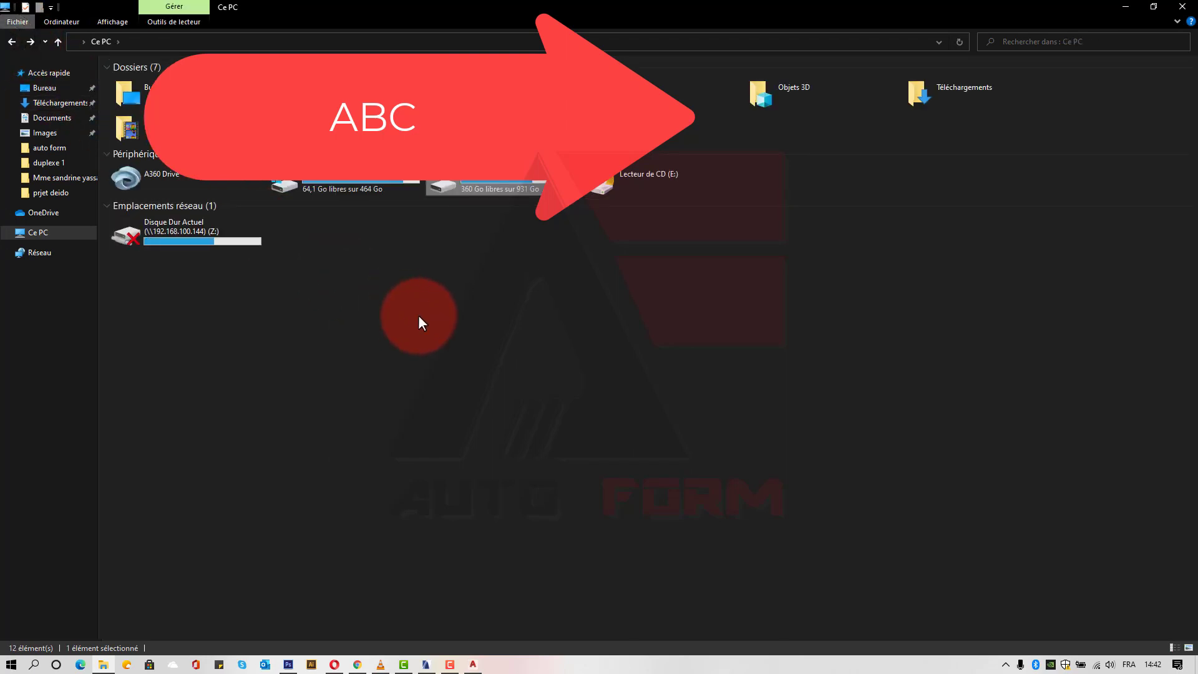
# Switch to AutoCAD, continue opening the foreign DWG file and dismiss the drawing recovery notice
pyautogui.click(469, 665)
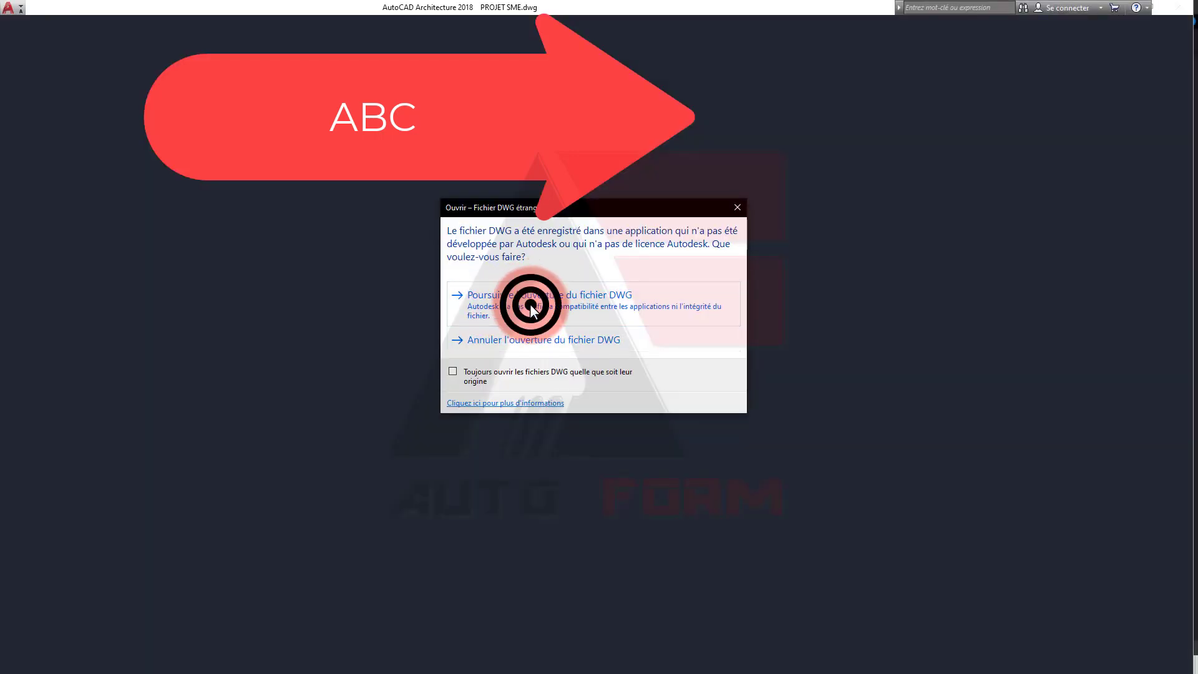
pyautogui.click(531, 306)
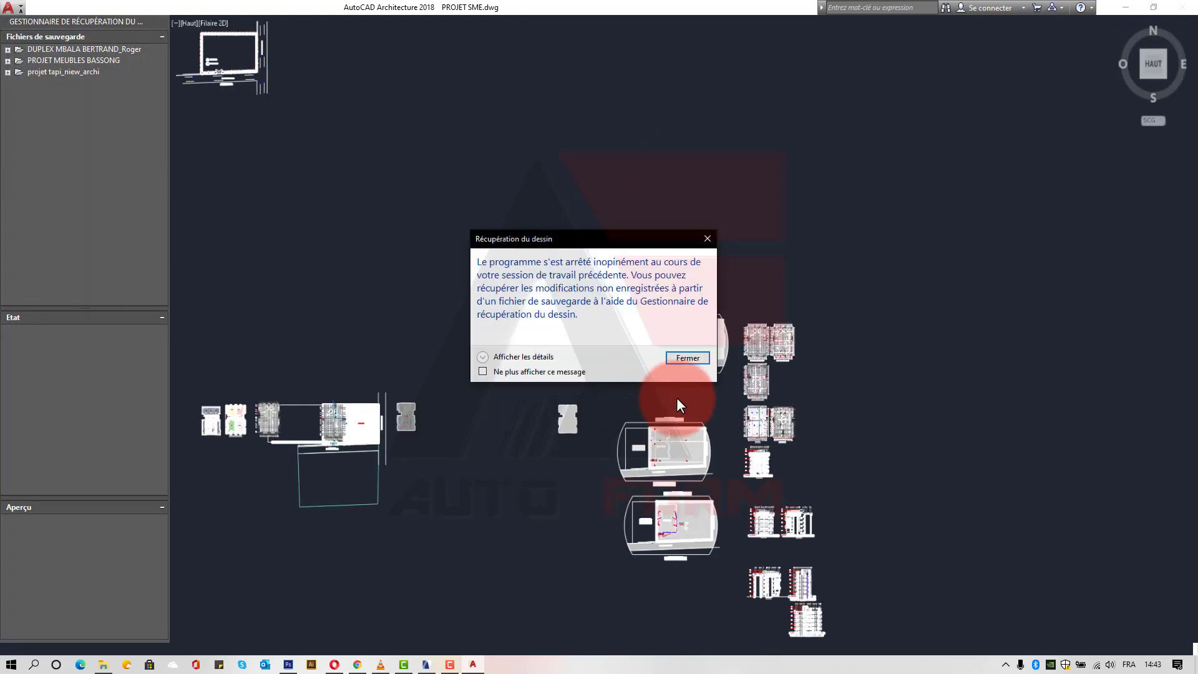
pyautogui.click(690, 359)
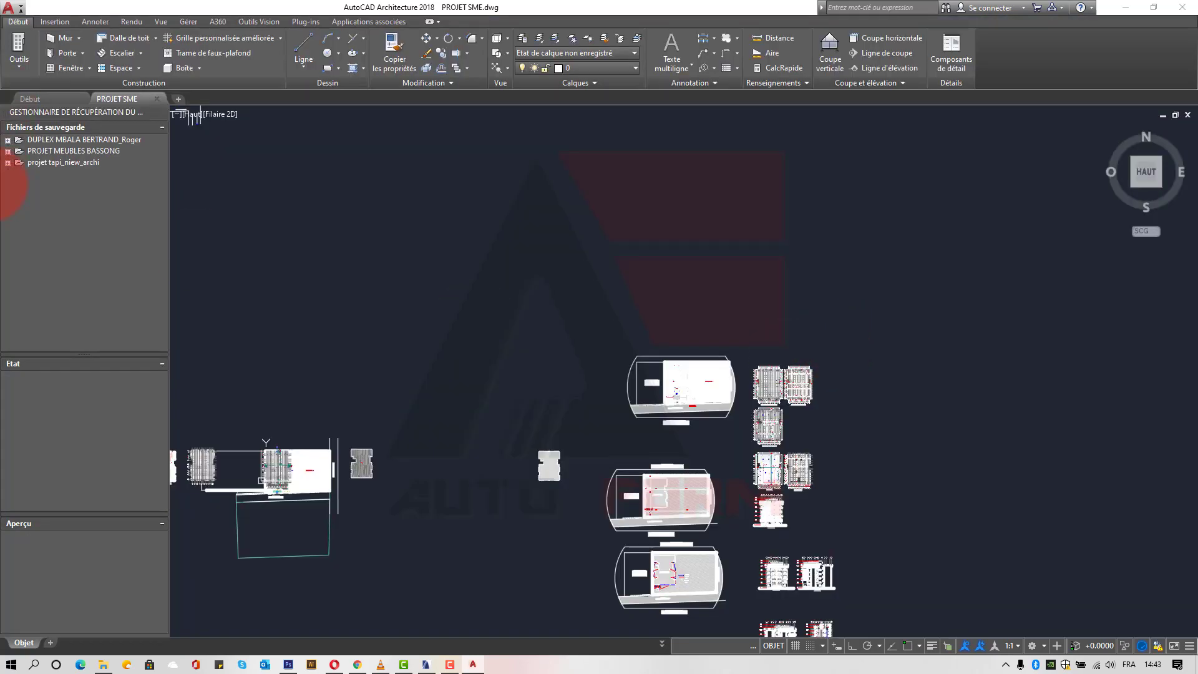
# Set the uniform background colour of the 2D model space to white in the display options
pyautogui.click(11, 10)
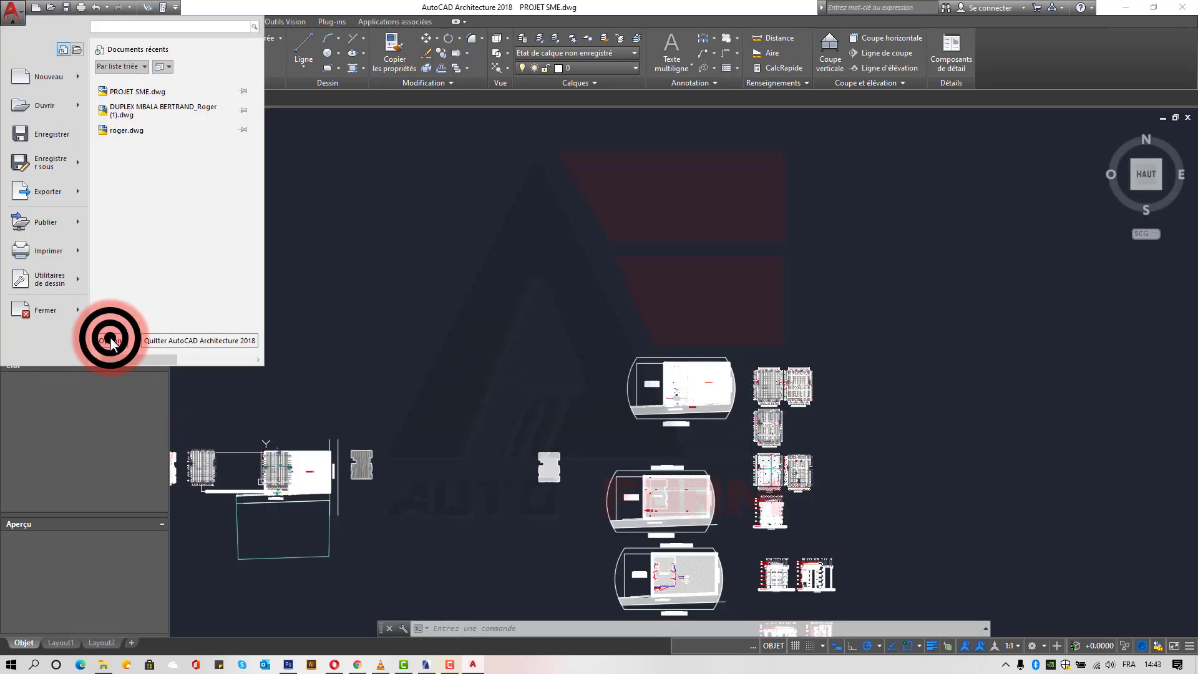
pyautogui.click(111, 342)
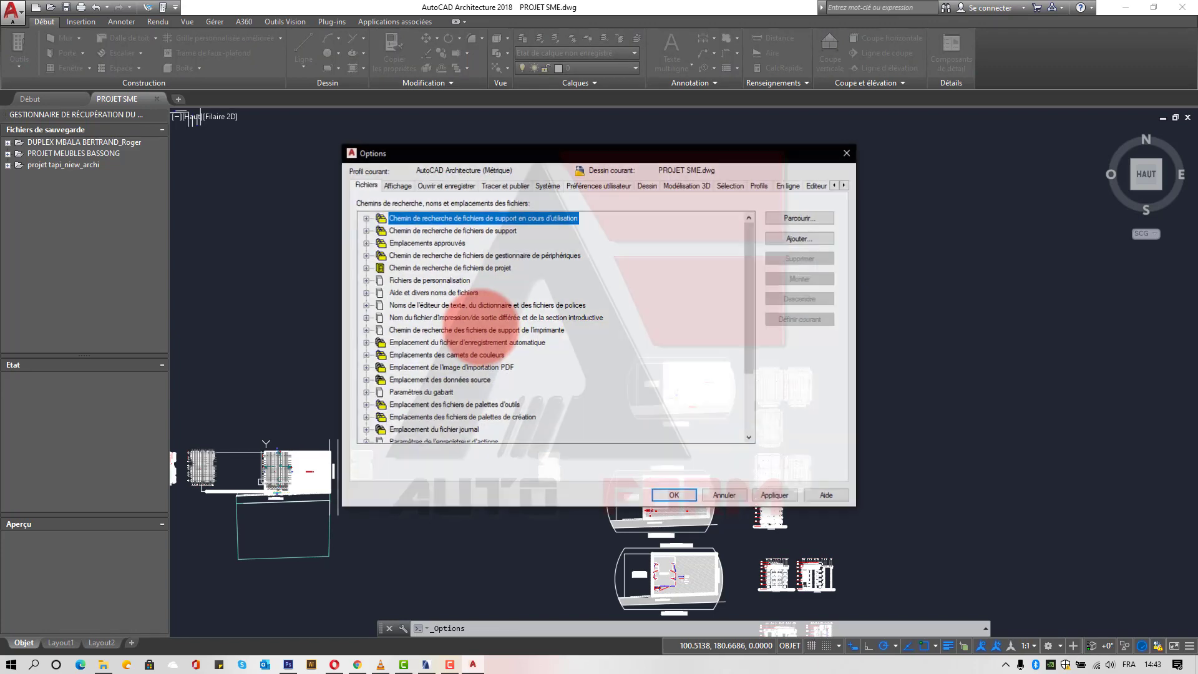
pyautogui.click(395, 186)
pyautogui.click(420, 368)
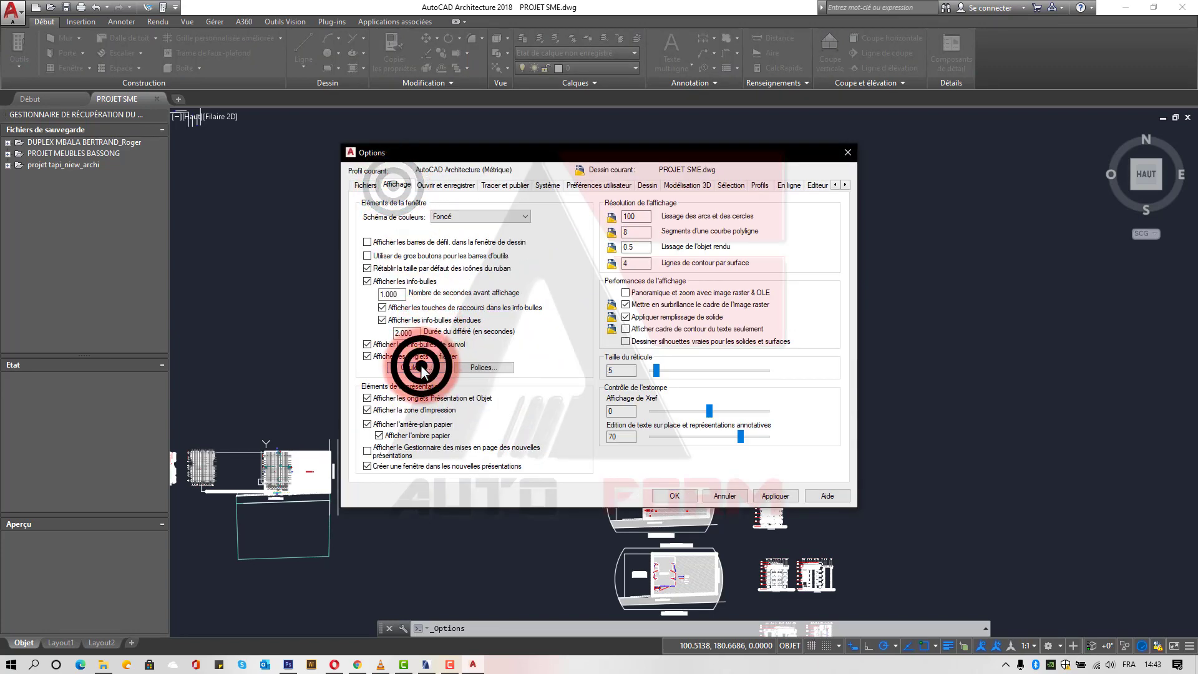
pyautogui.click(718, 186)
pyautogui.click(699, 258)
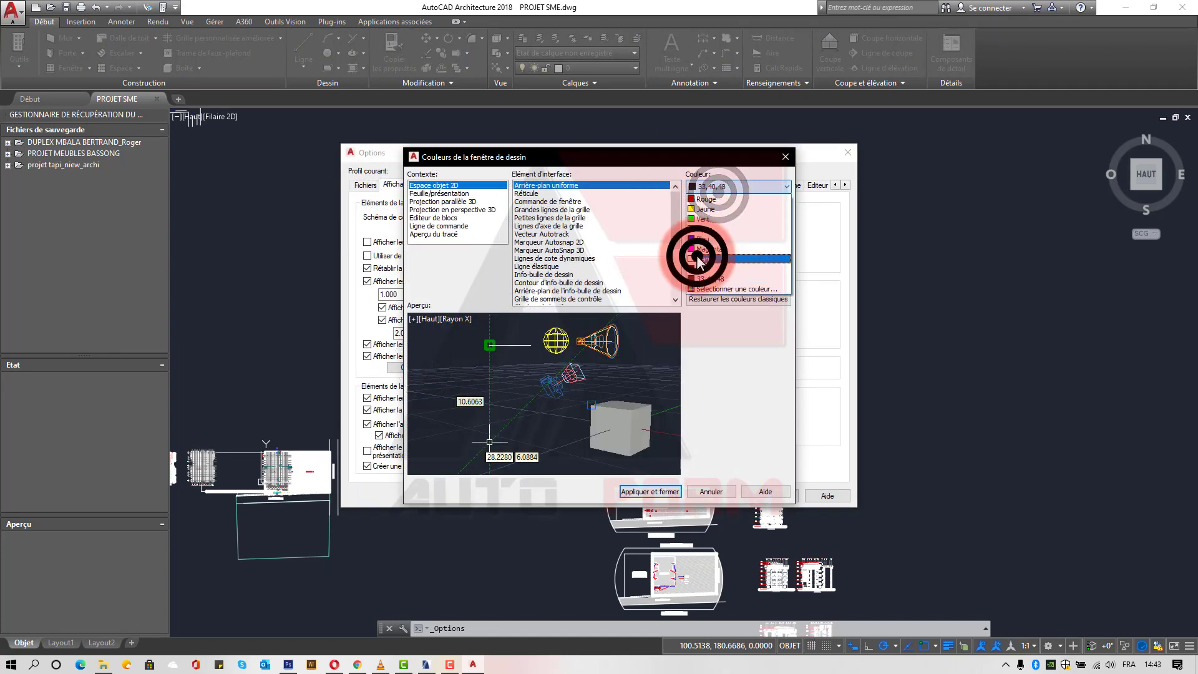
pyautogui.click(658, 490)
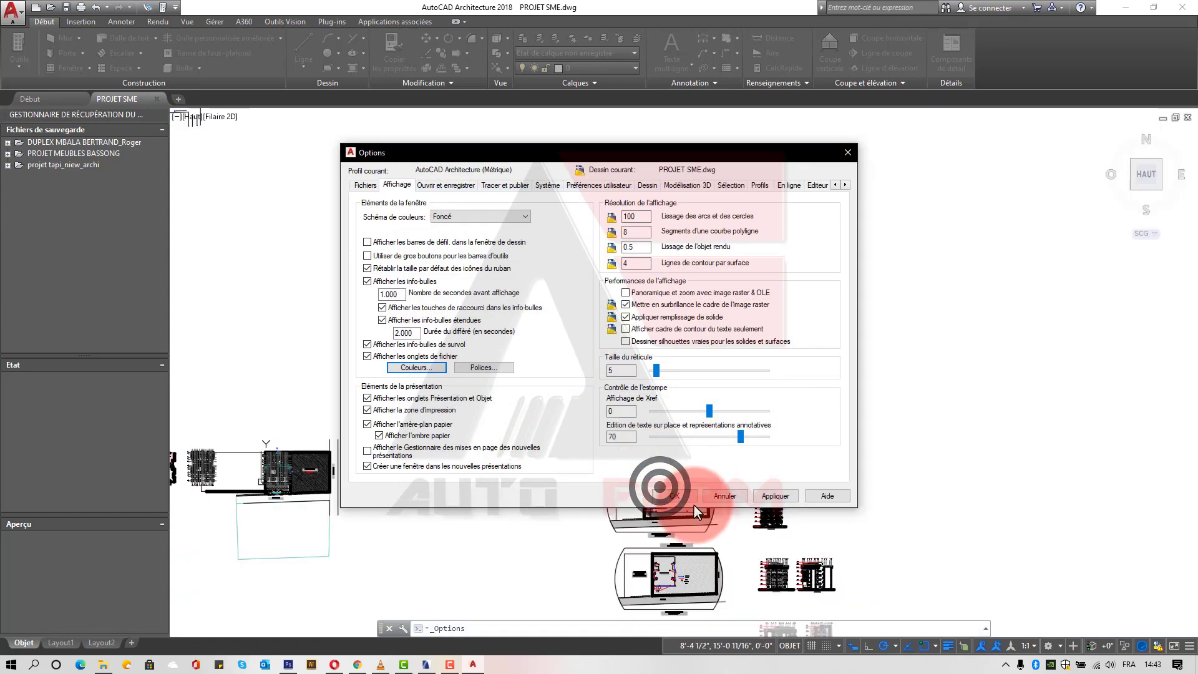
pyautogui.click(690, 499)
# Examine the distribution plans of the ground floor, floors 1 to 4 and the penthouse in the exported drawing
pyautogui.scroll(2, 771, 413)
pyautogui.scroll(10, 805, 420)
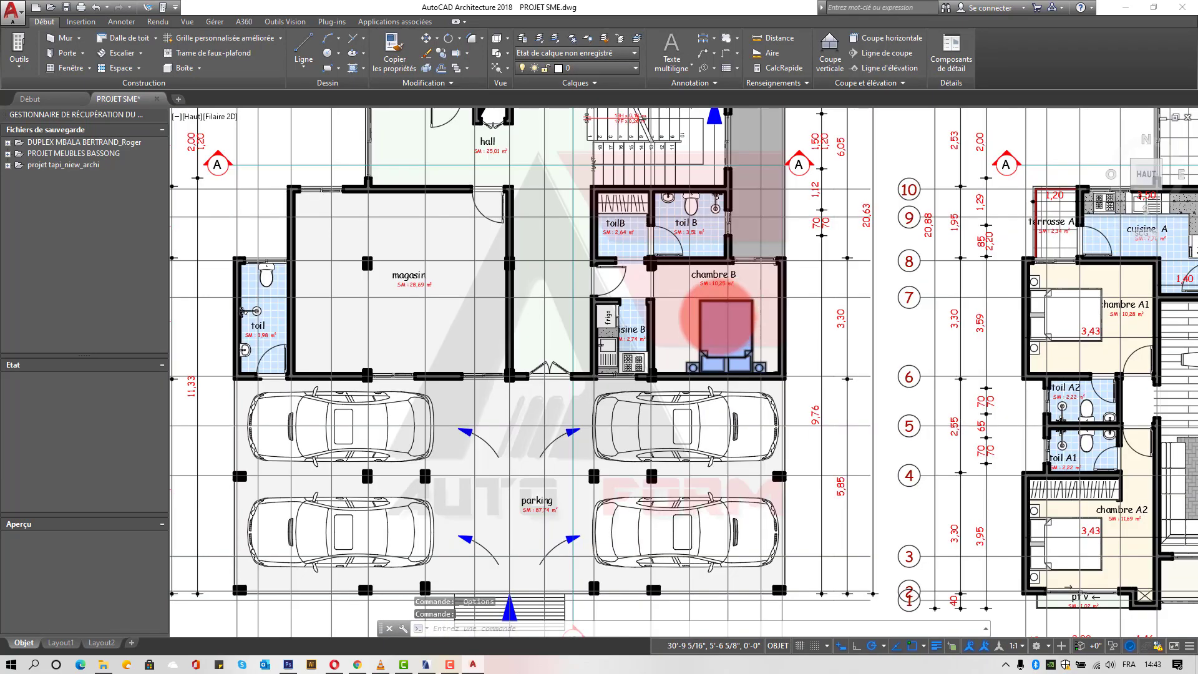
pyautogui.scroll(-10, 718, 318)
pyautogui.scroll(3, 687, 315)
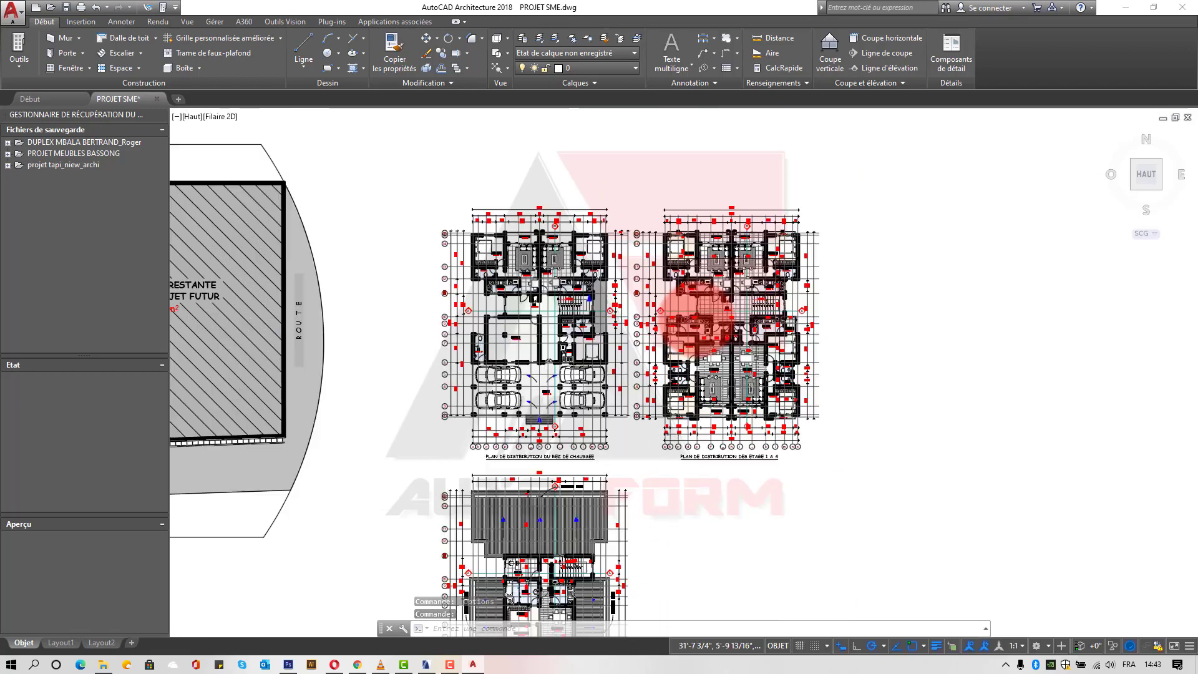
pyautogui.scroll(5, 693, 318)
pyautogui.scroll(-4, 641, 267)
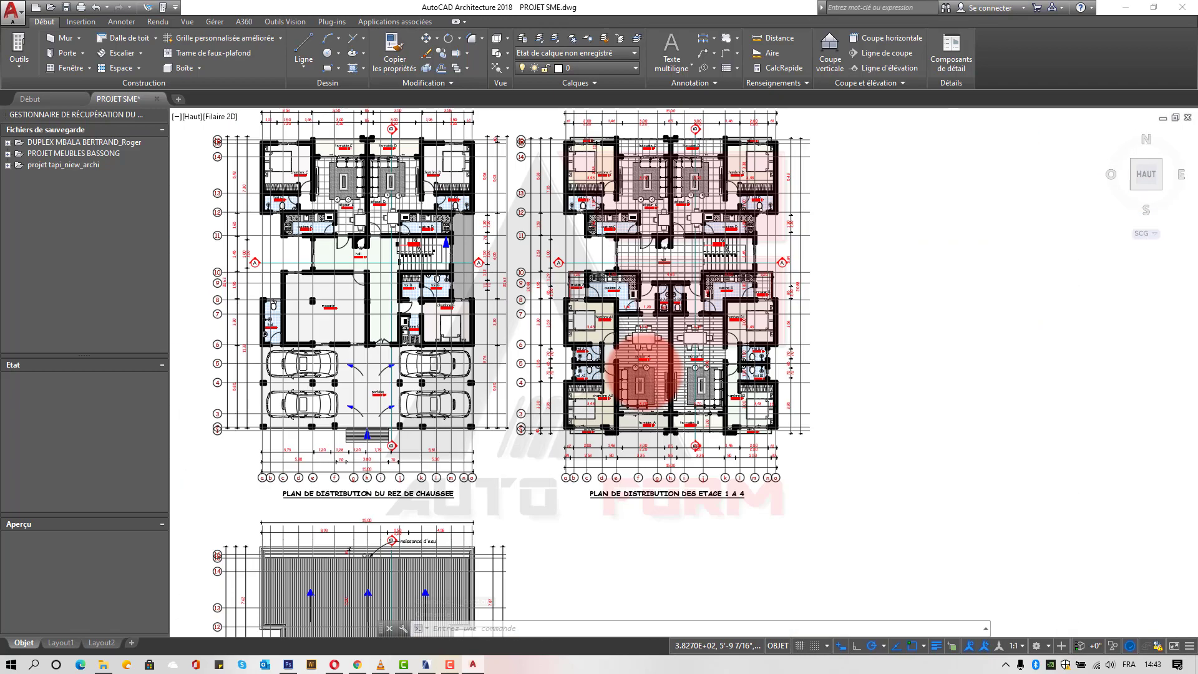
pyautogui.scroll(-5, 636, 371)
pyautogui.scroll(3, 562, 378)
pyautogui.scroll(6, 518, 465)
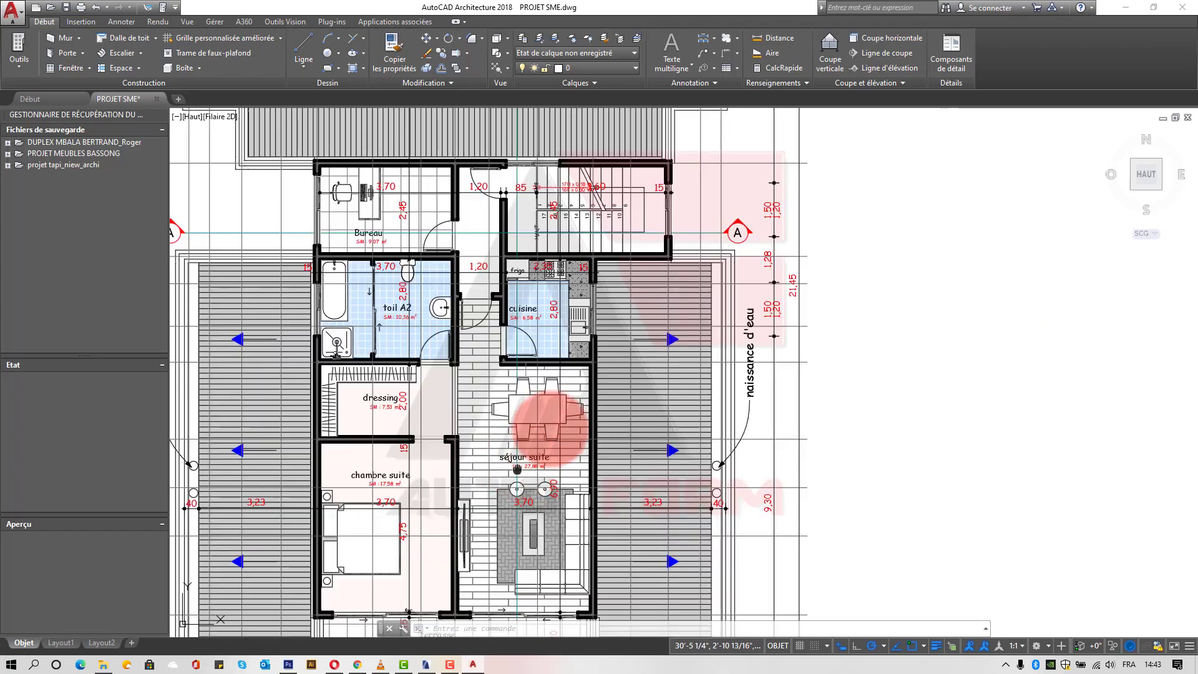
pyautogui.scroll(-2, 549, 428)
pyautogui.scroll(-3, 590, 367)
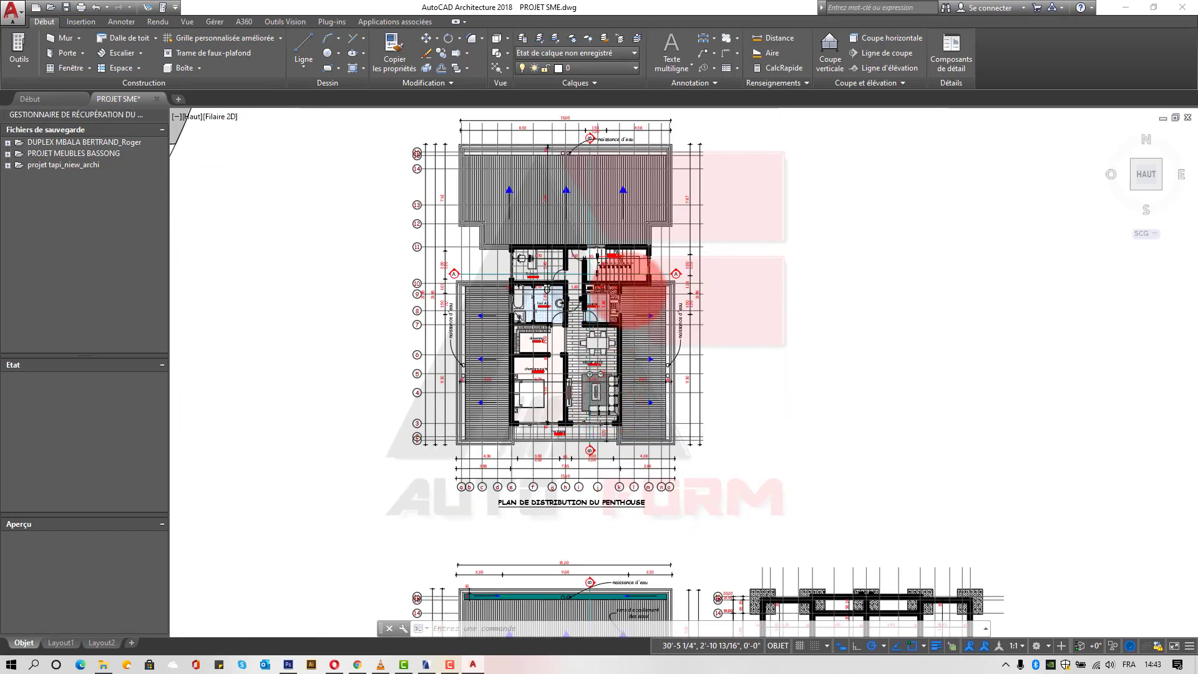
pyautogui.moveTo(630, 291); pyautogui.dragTo(592, 468, button='middle')
pyautogui.scroll(5, 543, 303)
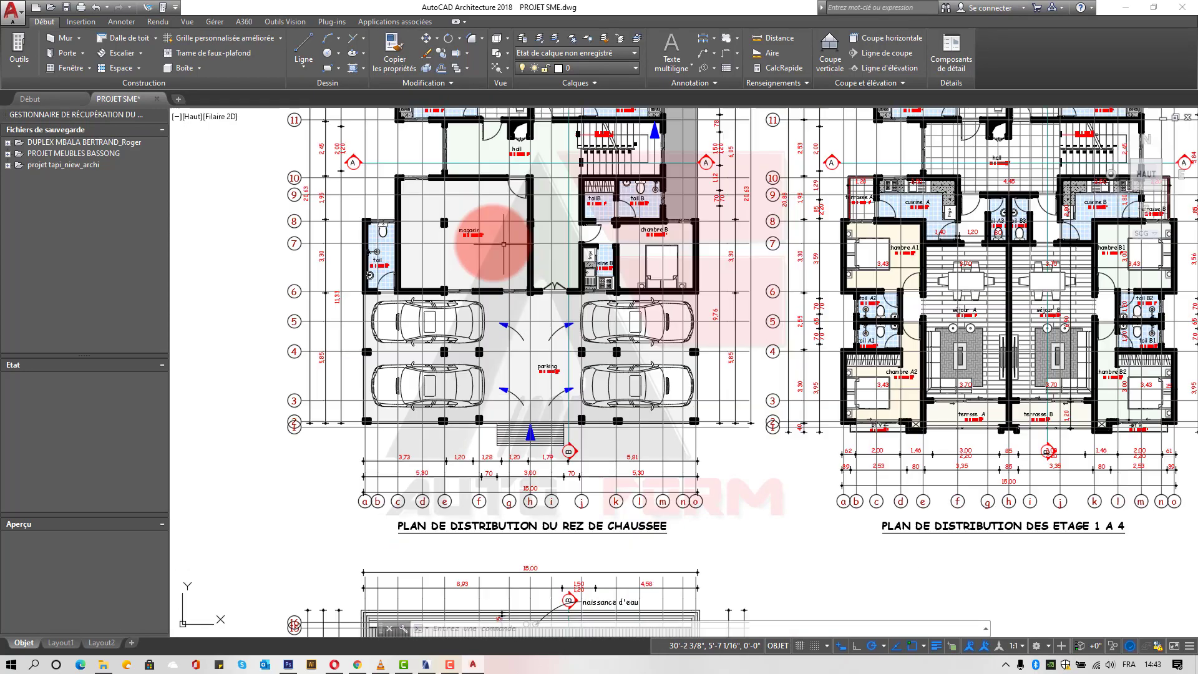
pyautogui.scroll(-1, 493, 243)
pyautogui.scroll(-5, 680, 268)
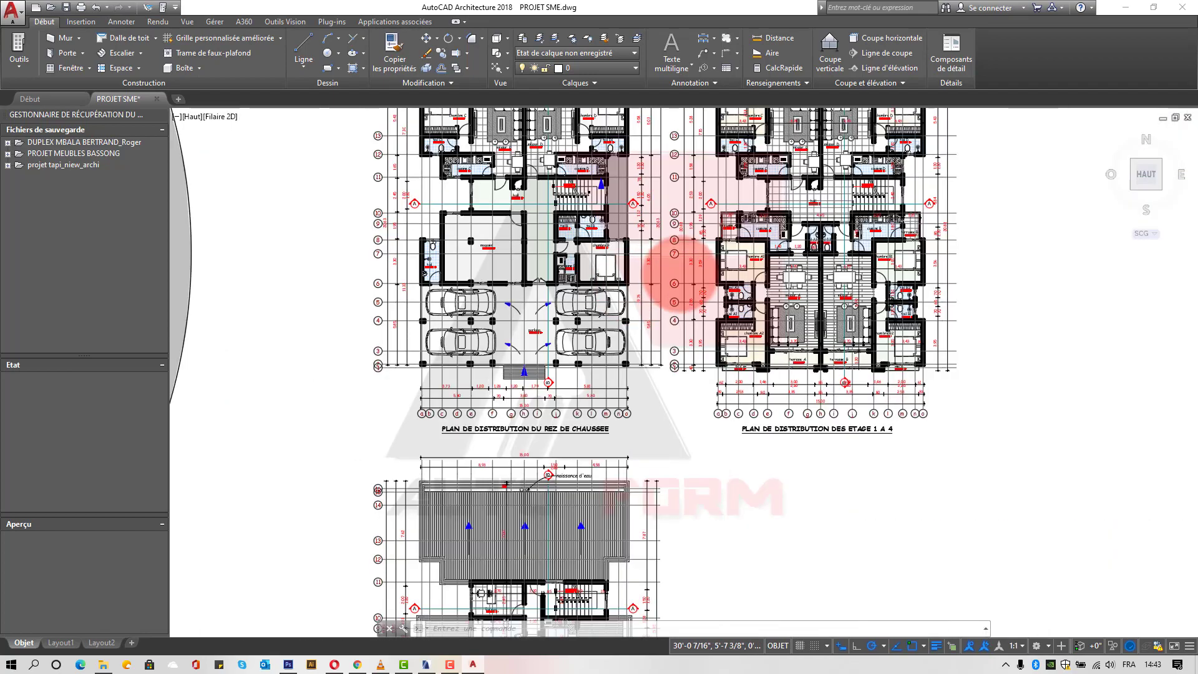
pyautogui.scroll(6, 634, 302)
pyautogui.scroll(-6, 749, 299)
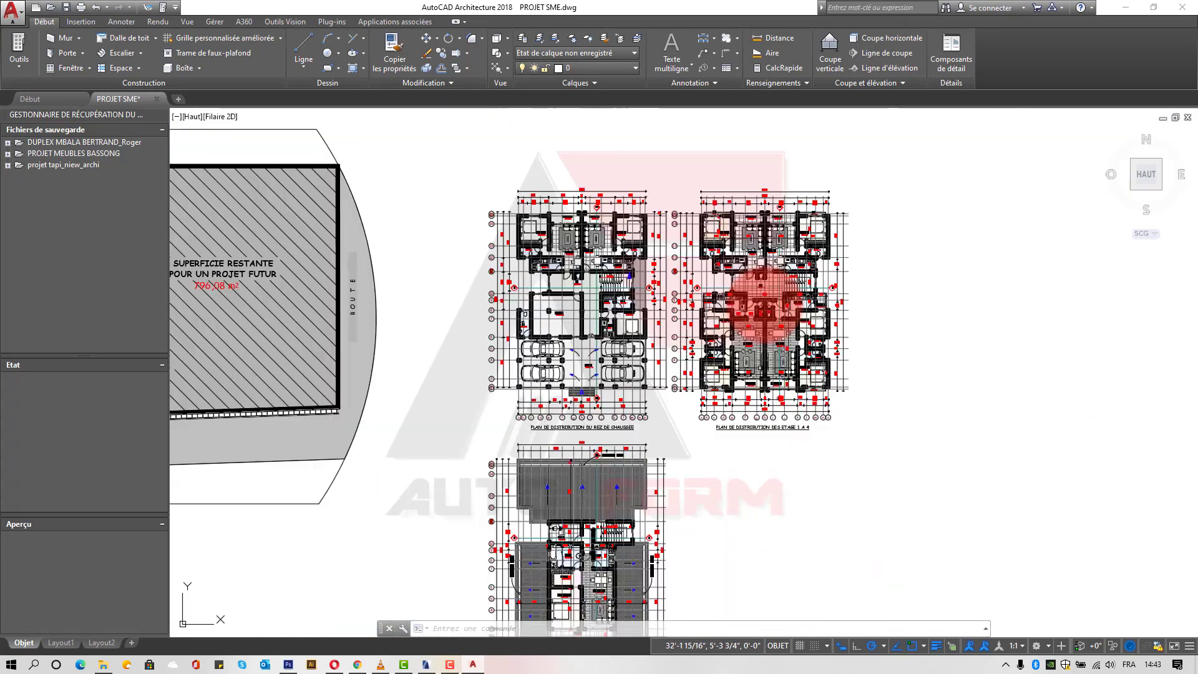
# Examine the rear, right and left façades and the sections A-A and B-B in the exported drawing
pyautogui.moveTo(758, 305); pyautogui.dragTo(762, 247, button='middle')
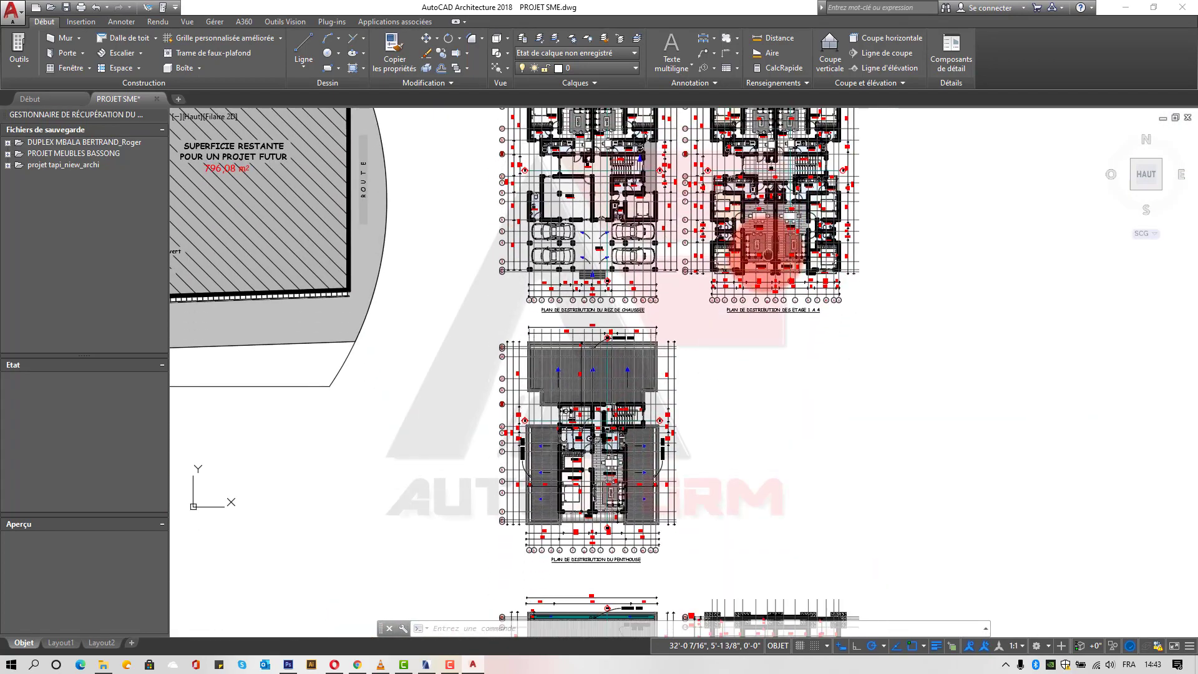
pyautogui.scroll(-5, 721, 365)
pyautogui.scroll(8, 718, 436)
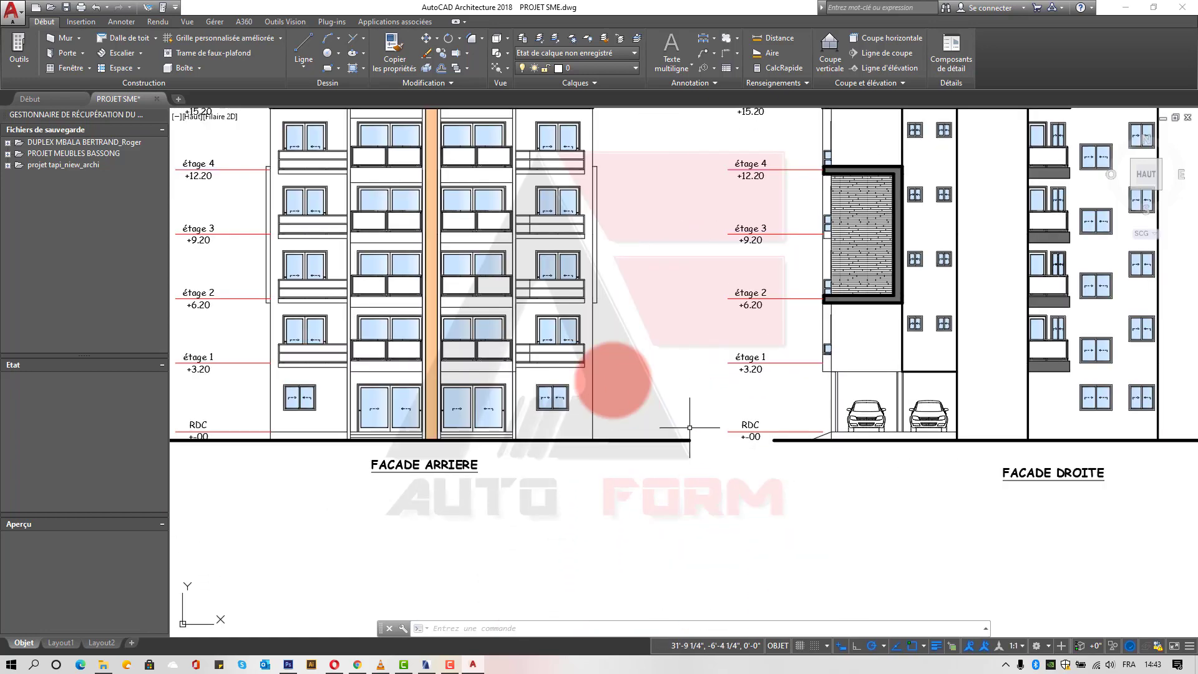
pyautogui.moveTo(514, 321); pyautogui.dragTo(564, 355, button='middle')
pyautogui.scroll(-5, 693, 400)
pyautogui.scroll(4, 749, 337)
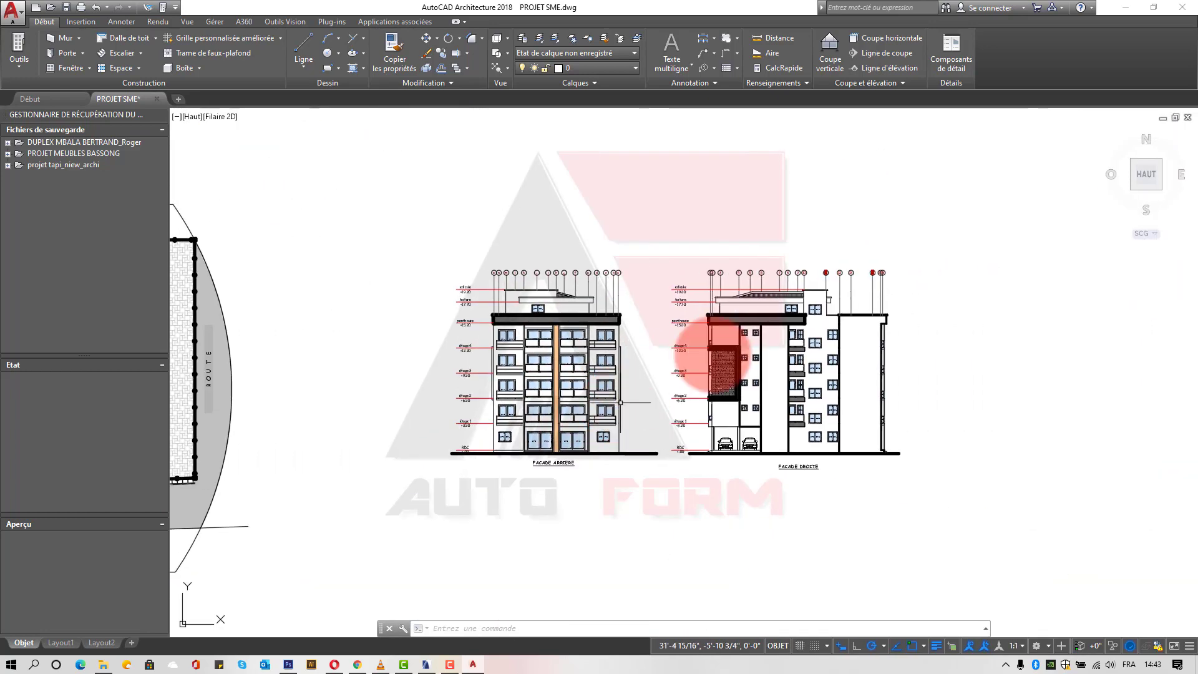
pyautogui.scroll(-6, 768, 319)
pyautogui.moveTo(757, 399); pyautogui.dragTo(723, 262, button='middle')
pyautogui.scroll(9, 761, 390)
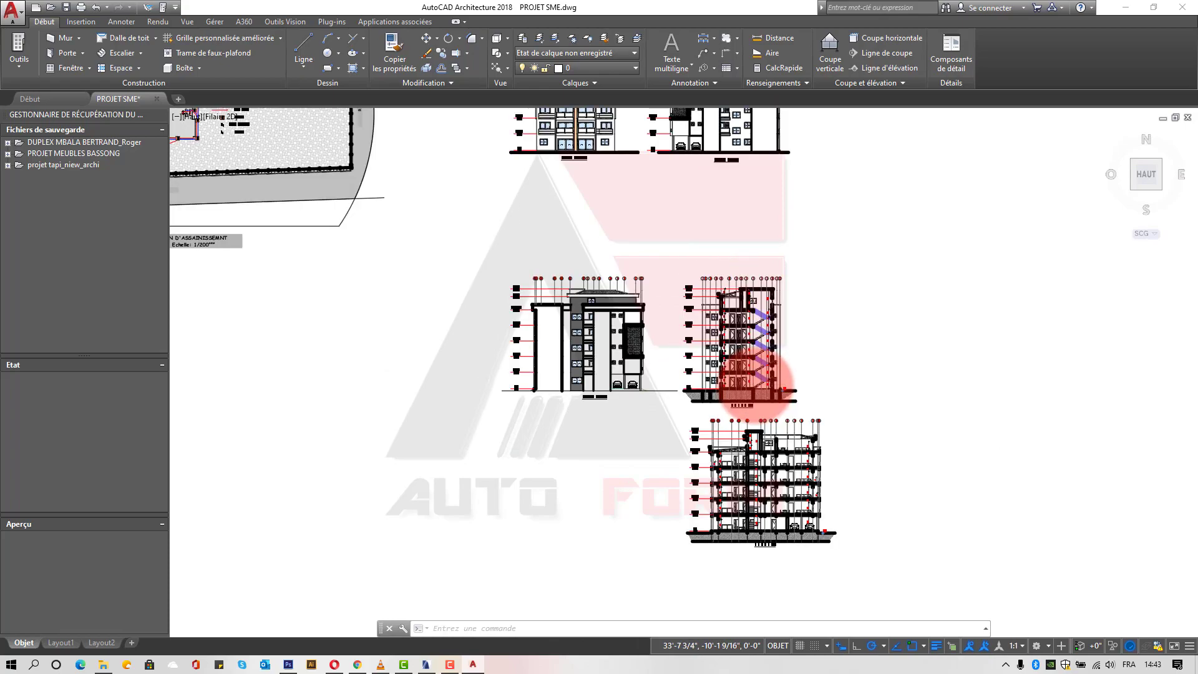
pyautogui.scroll(-6, 747, 381)
pyautogui.scroll(6, 726, 378)
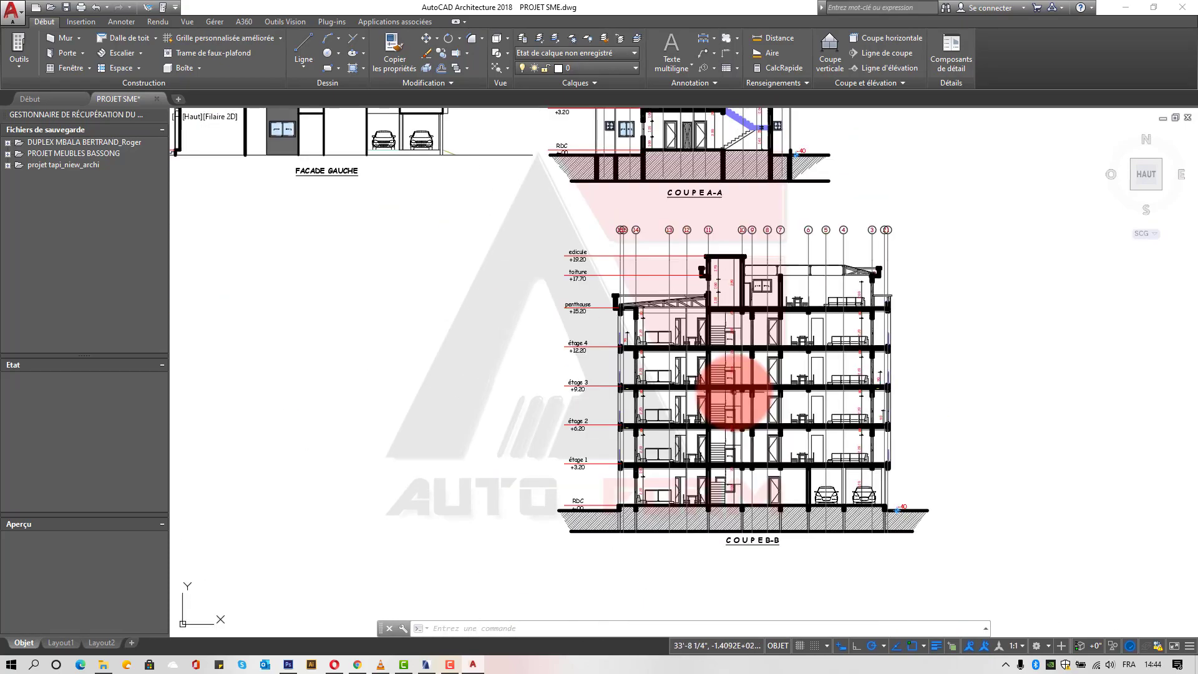
# Examine the site plans, including the 1/200 site layout plan with the parking area and surrounding roads
pyautogui.scroll(-6, 705, 349)
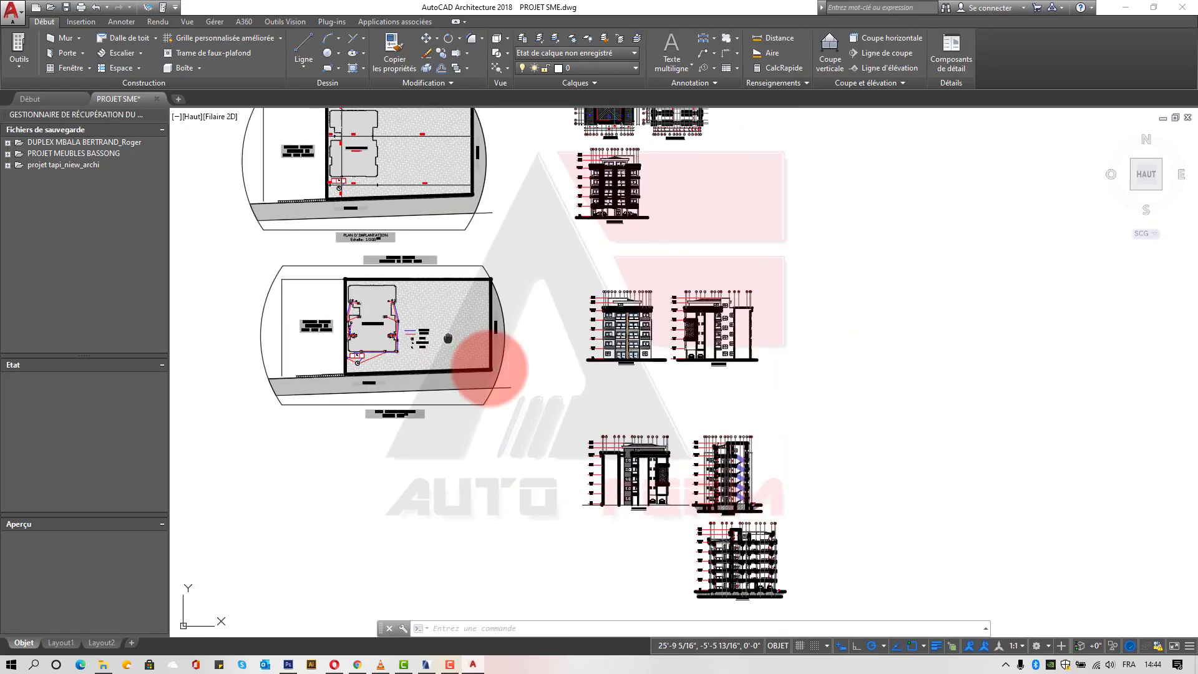
pyautogui.scroll(7, 413, 360)
pyautogui.scroll(2, 449, 347)
pyautogui.scroll(-4, 623, 308)
pyautogui.moveTo(623, 308); pyautogui.dragTo(509, 415, button='middle')
pyautogui.scroll(3, 550, 275)
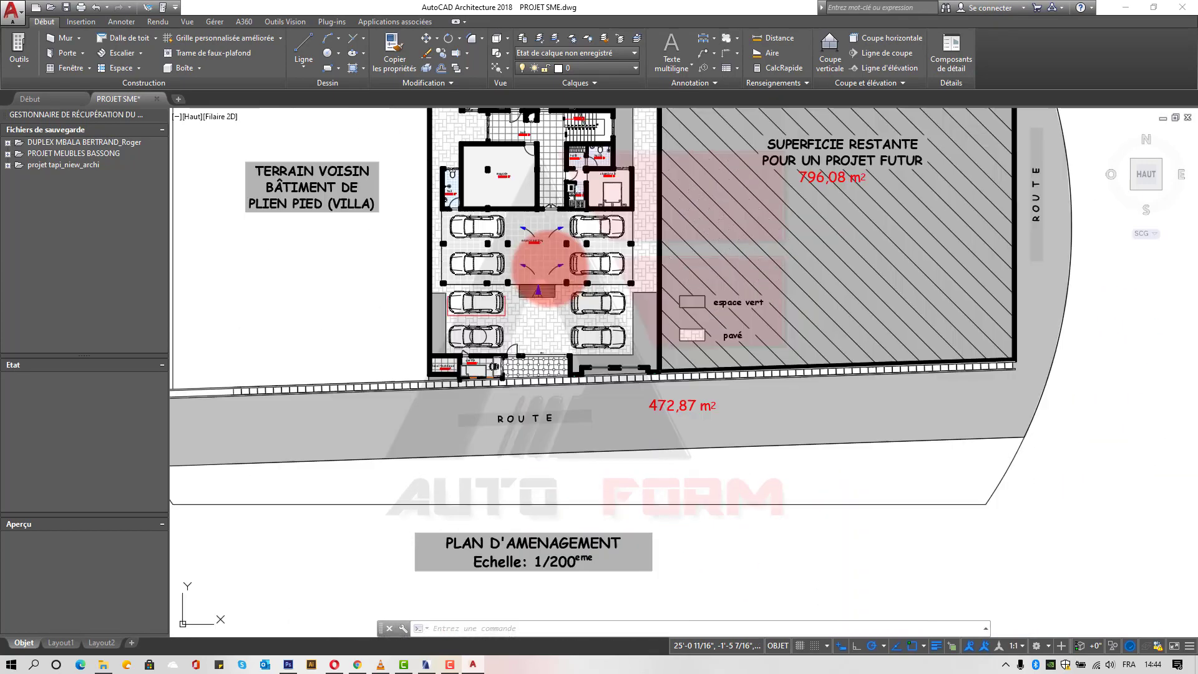
# Examine the parking area and legend of the site layout plan and the neighbouring distribution plans of the floors
pyautogui.scroll(2, 628, 316)
pyautogui.scroll(-4, 627, 315)
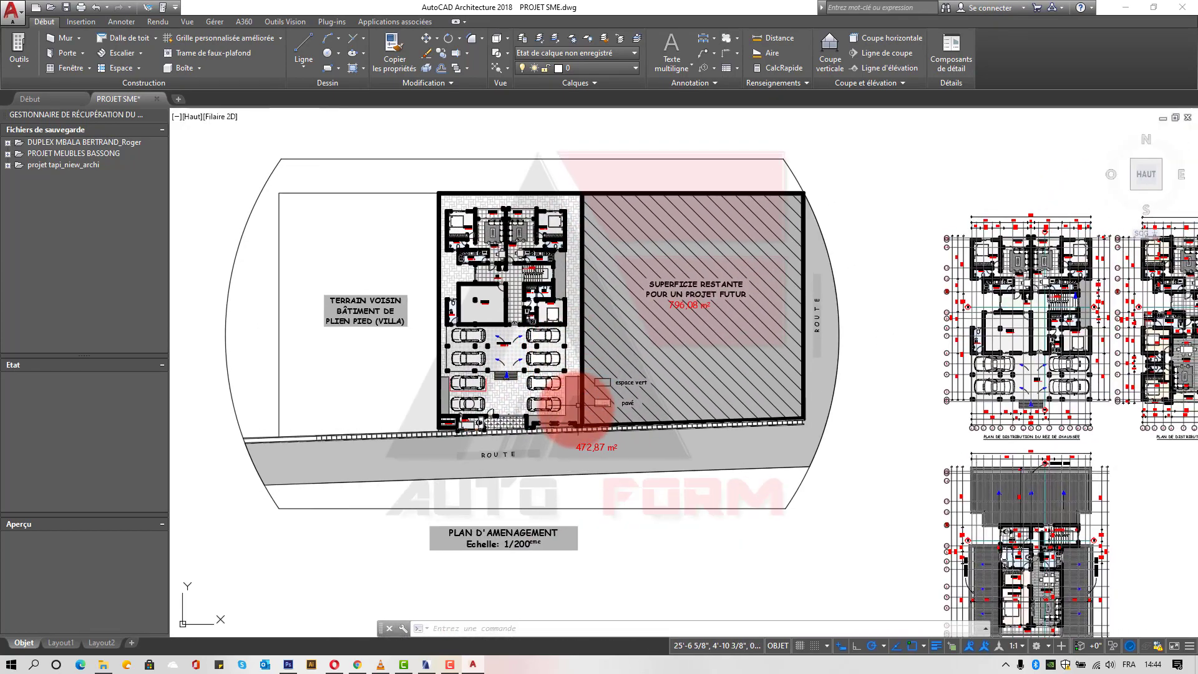
pyautogui.scroll(5, 573, 402)
pyautogui.scroll(-5, 556, 348)
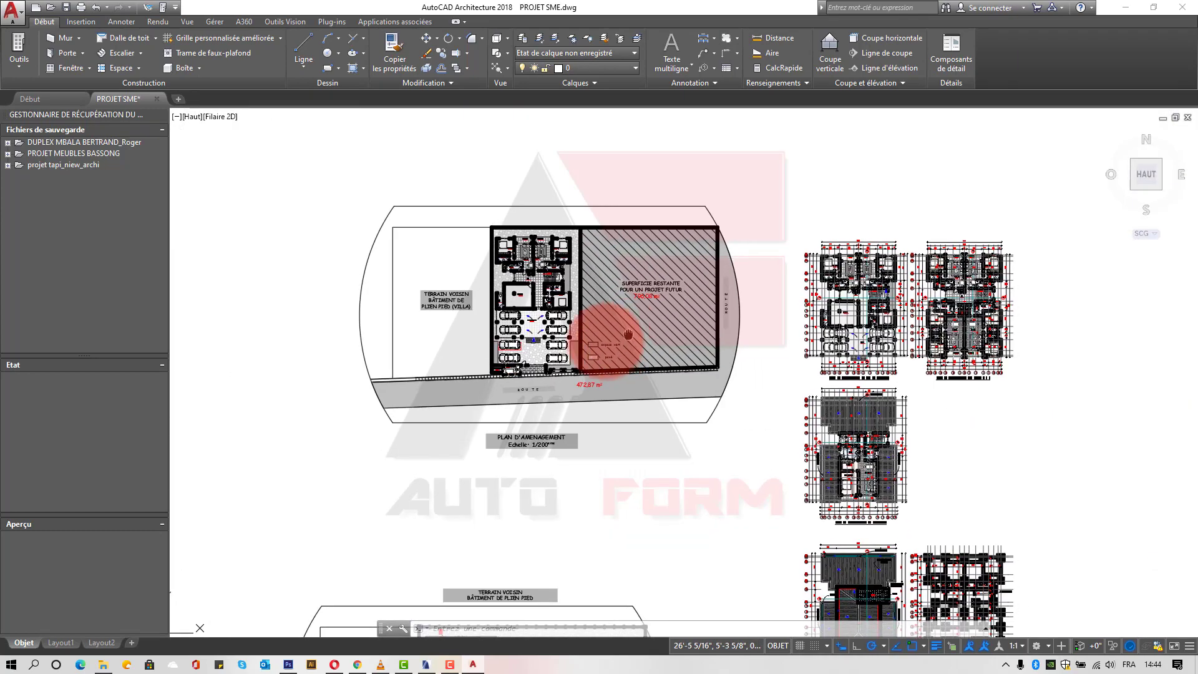
pyautogui.moveTo(610, 331)
pyautogui.mouseDown(button='middle')
pyautogui.moveTo(564, 344)
pyautogui.moveTo(300, 262)
pyautogui.mouseUp(button='middle')
pyautogui.scroll(6, 616, 218)
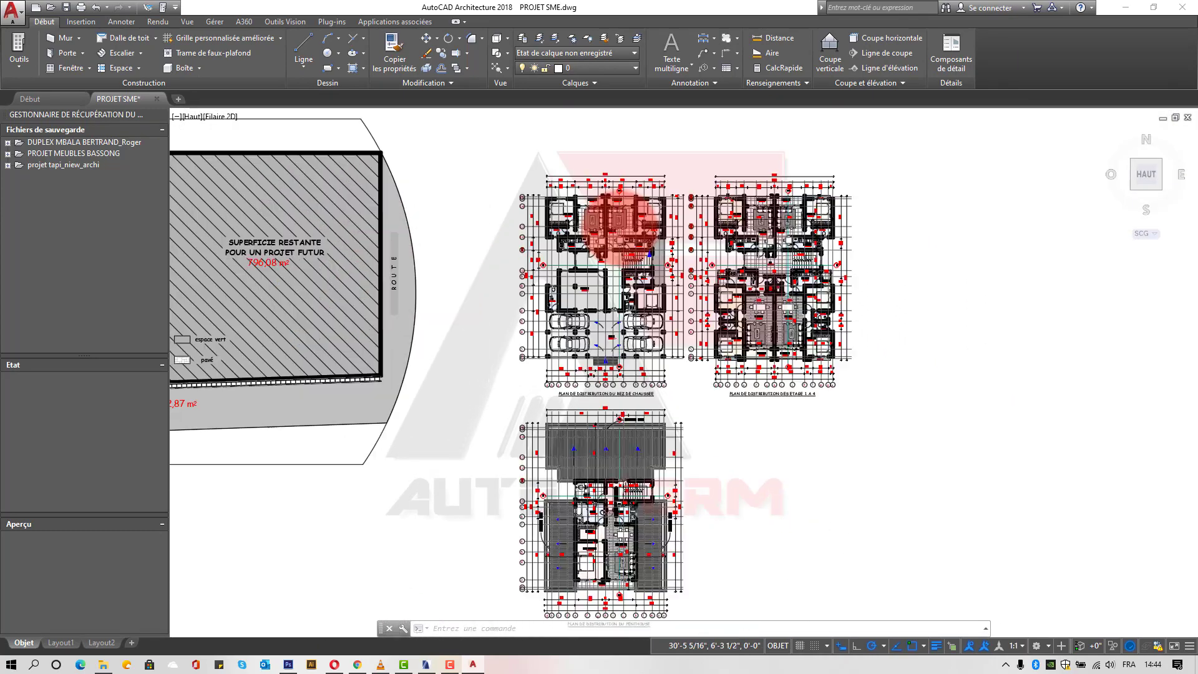
pyautogui.scroll(-4, 618, 212)
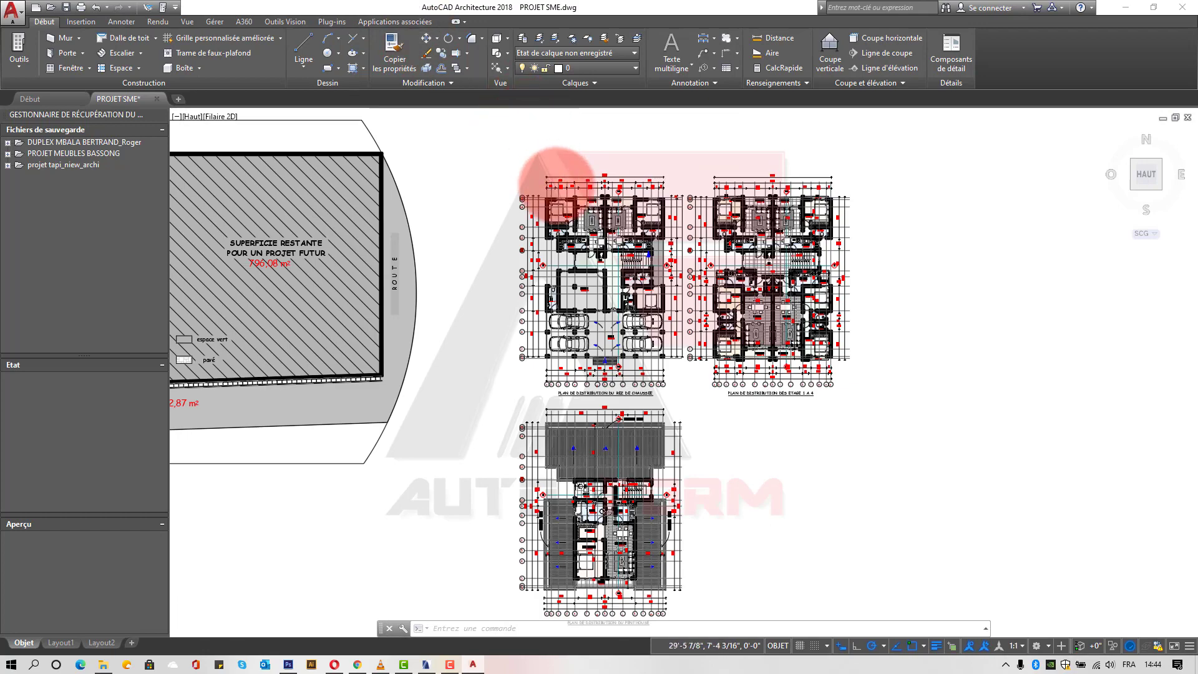
# Check the outer width of chambre C along its window wall on the ground-floor plan with a linear dimension, without placing it
pyautogui.scroll(4, 585, 305)
pyautogui.scroll(4, 580, 281)
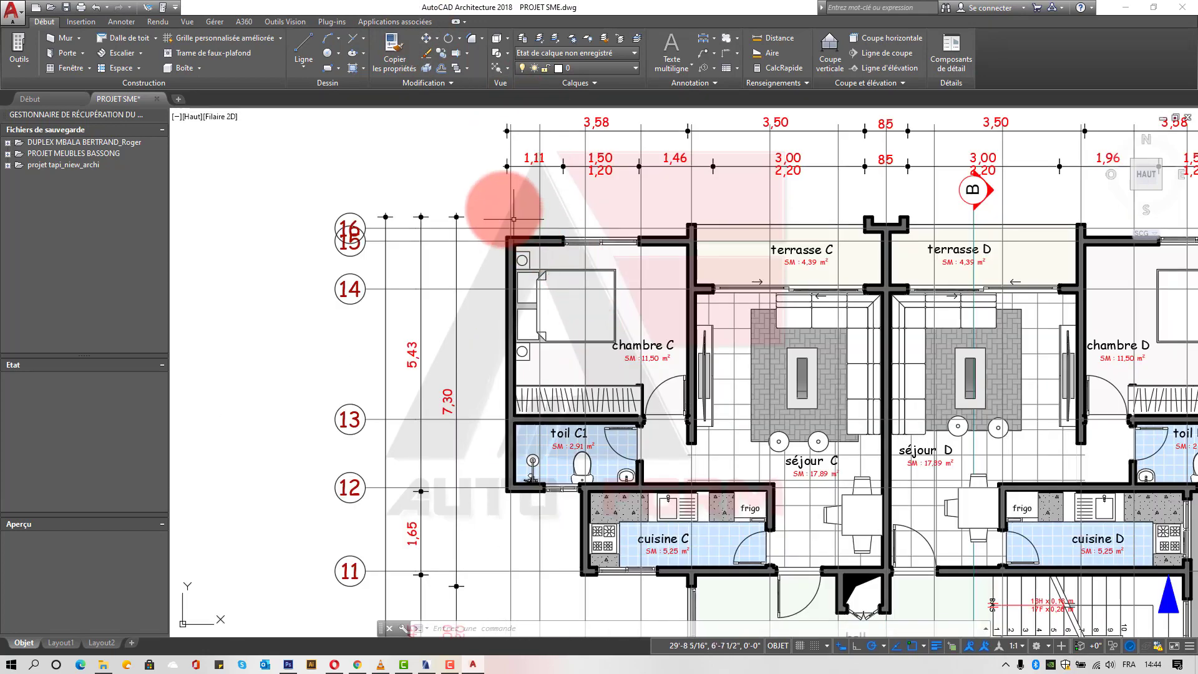
pyautogui.click(114, 22)
pyautogui.click(292, 42)
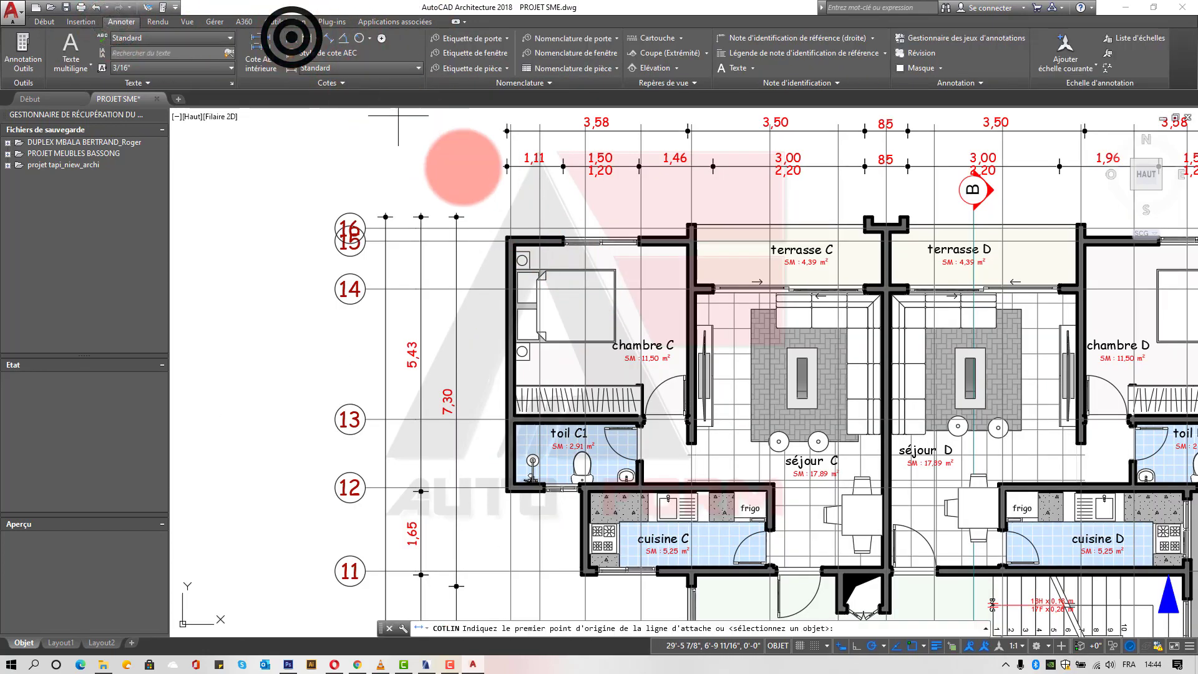
pyautogui.scroll(4, 508, 214)
pyautogui.click(486, 257)
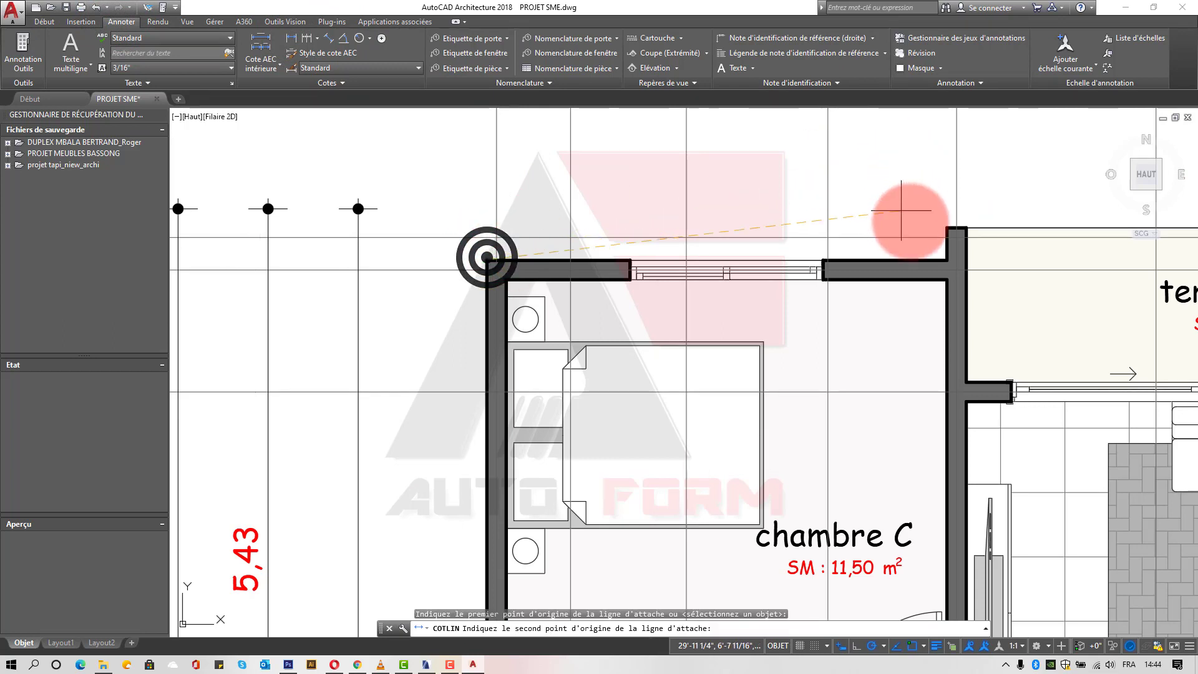
pyautogui.click(947, 255)
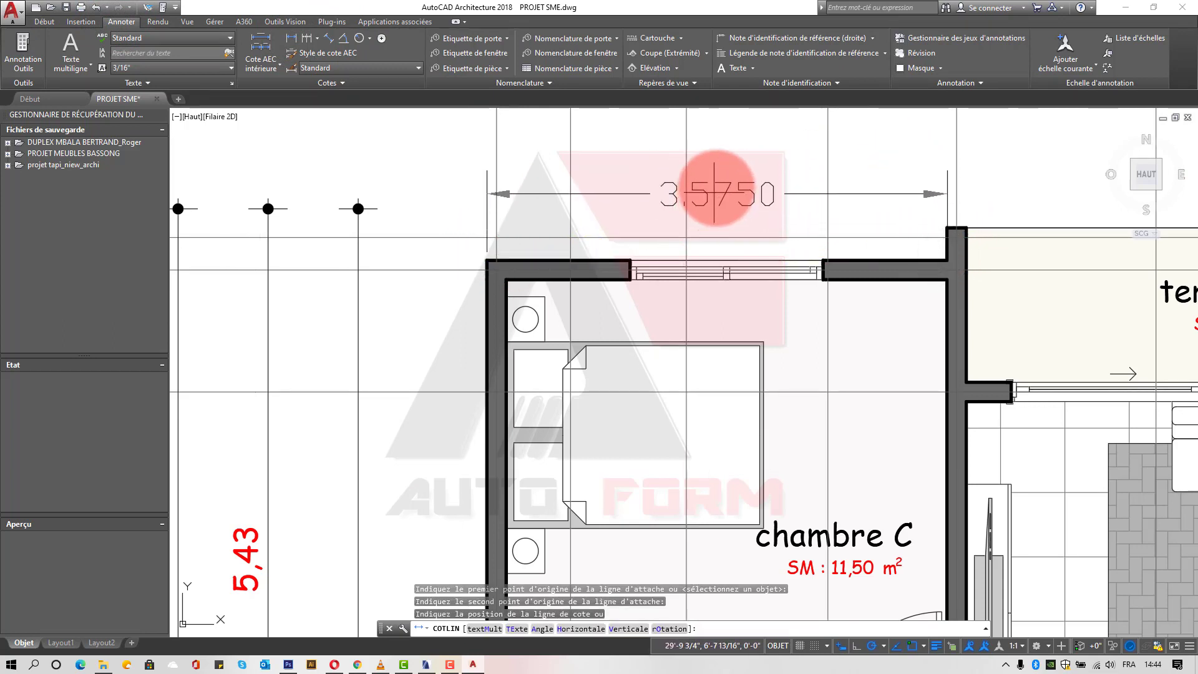
pyautogui.press('Escape')
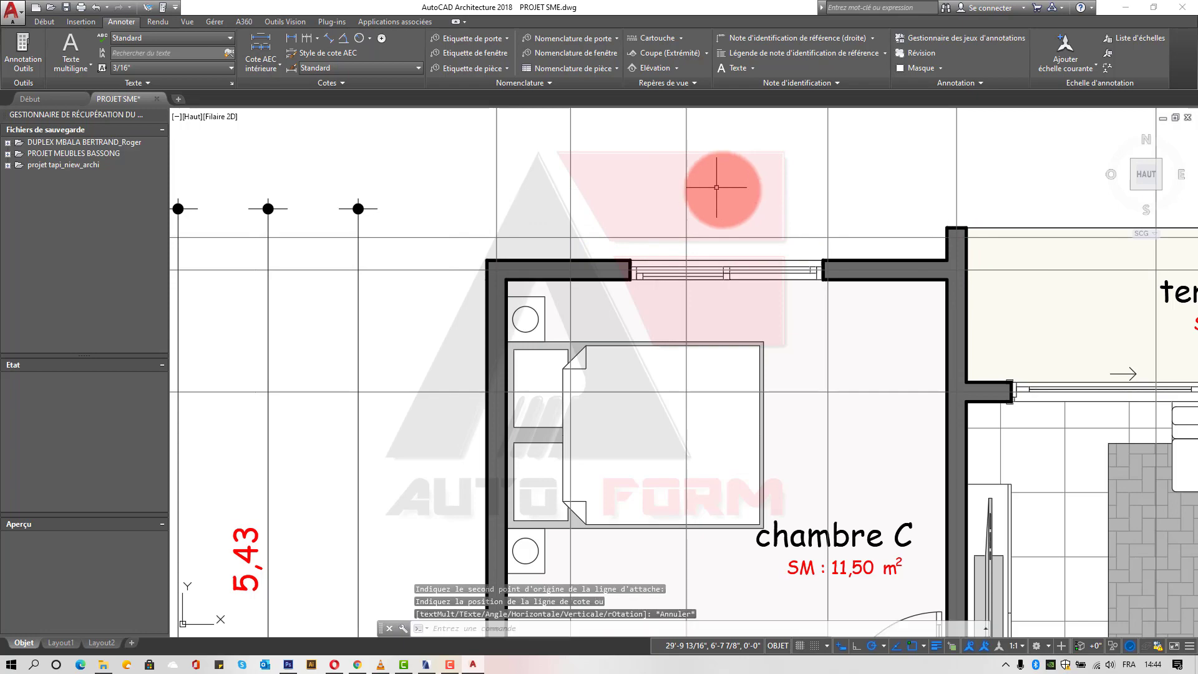
pyautogui.scroll(-10, 717, 187)
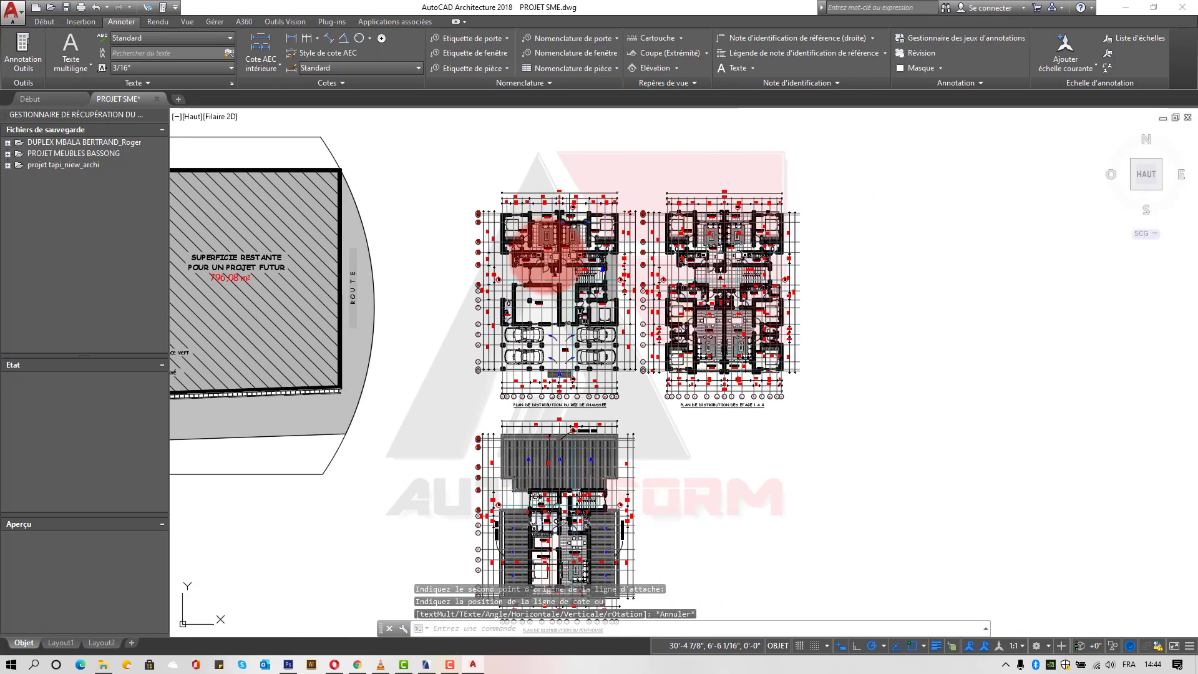
pyautogui.scroll(4, 544, 253)
pyautogui.scroll(-3, 549, 276)
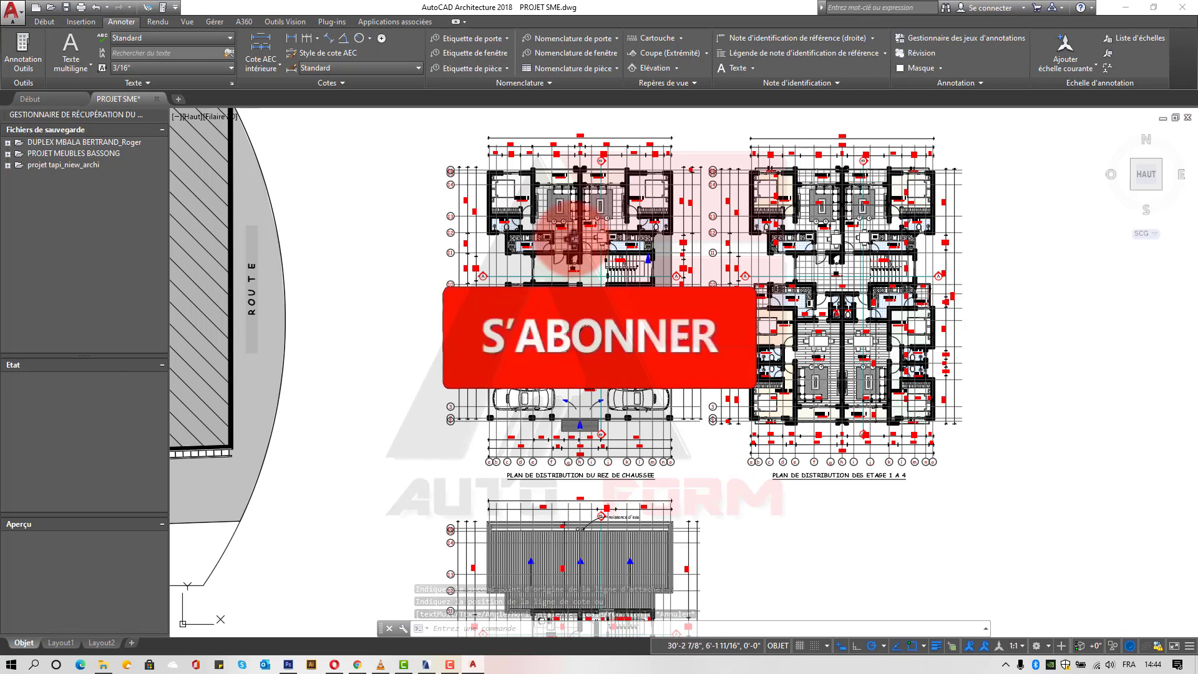
pyautogui.scroll(-2, 573, 234)
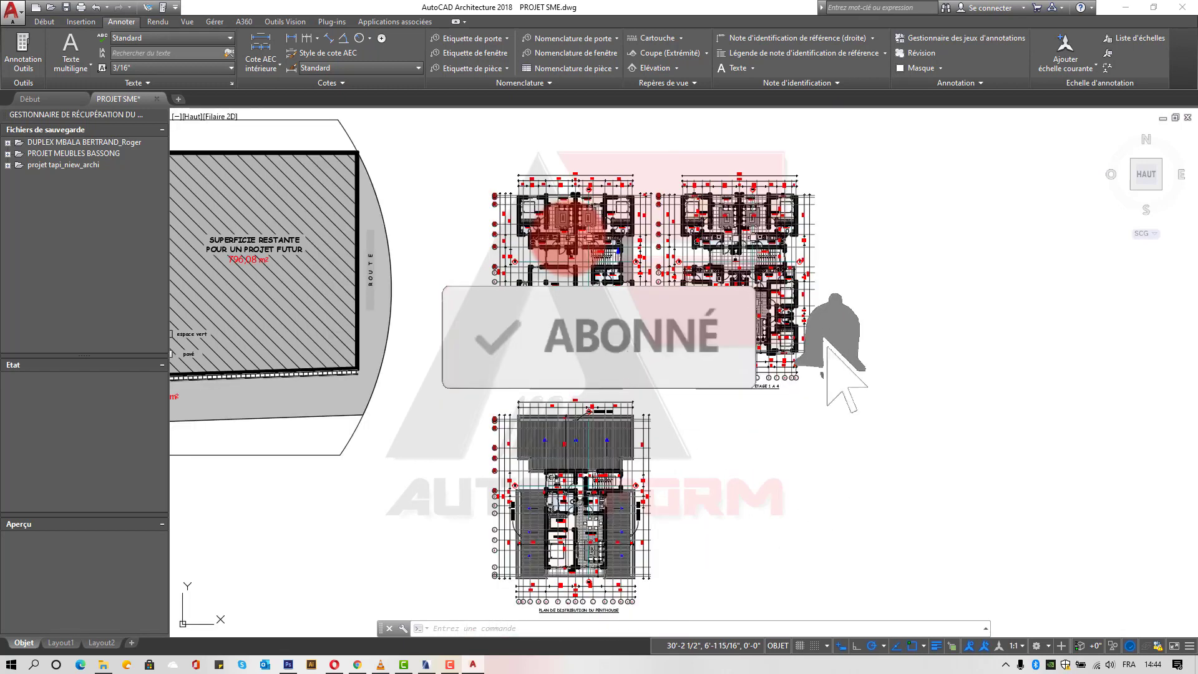